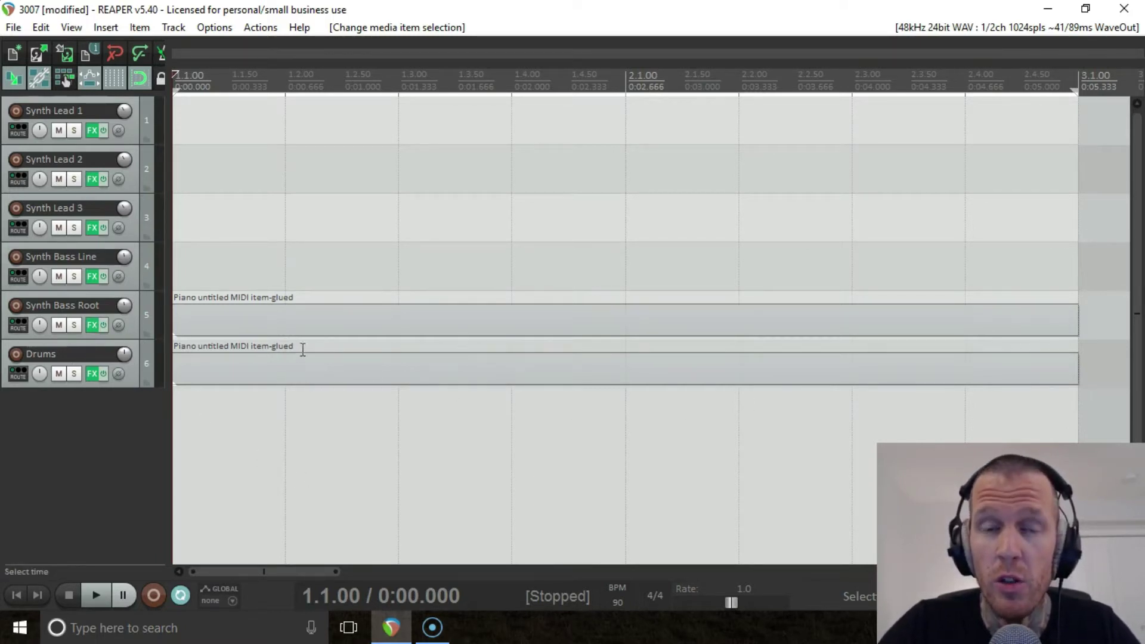
Open the Drums MIDI item and enter sixteenth notes on E2 at beats 2 and 4 and on C2 at beat 1 of both bars
double_click(212, 374)
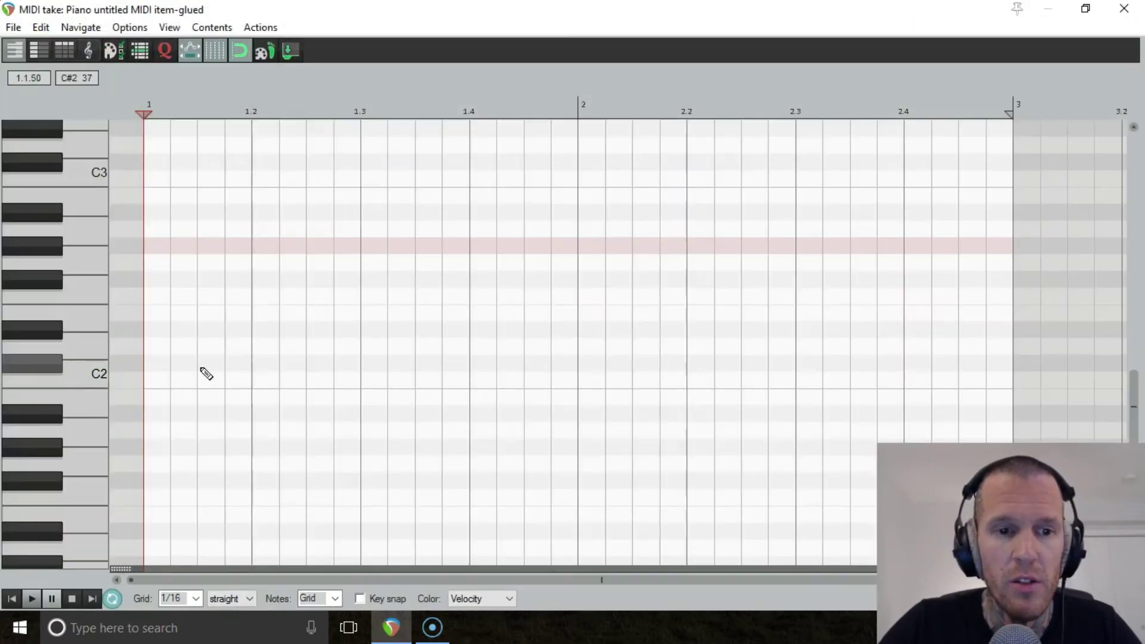
left_click(268, 315)
left_click(482, 313)
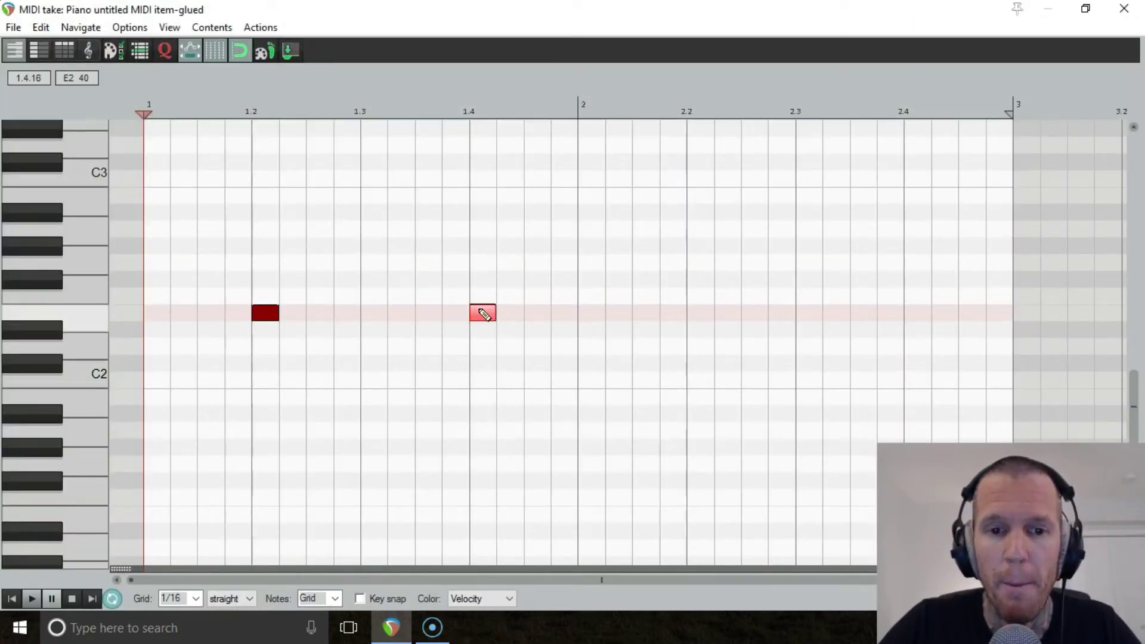
left_click(700, 314)
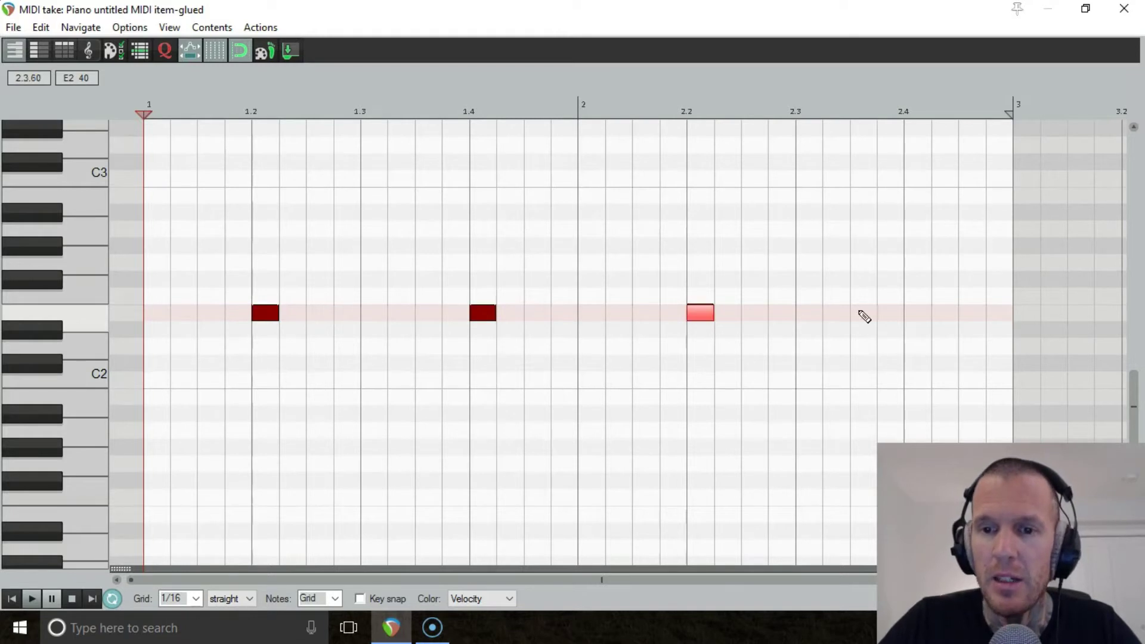
left_click(913, 315)
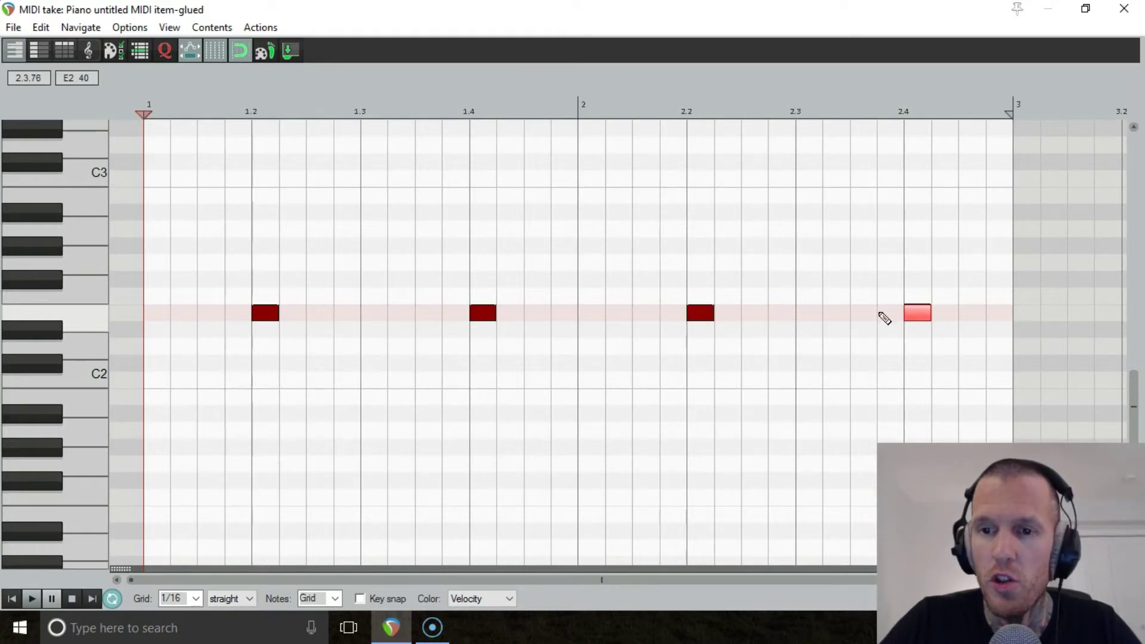
left_click(150, 380)
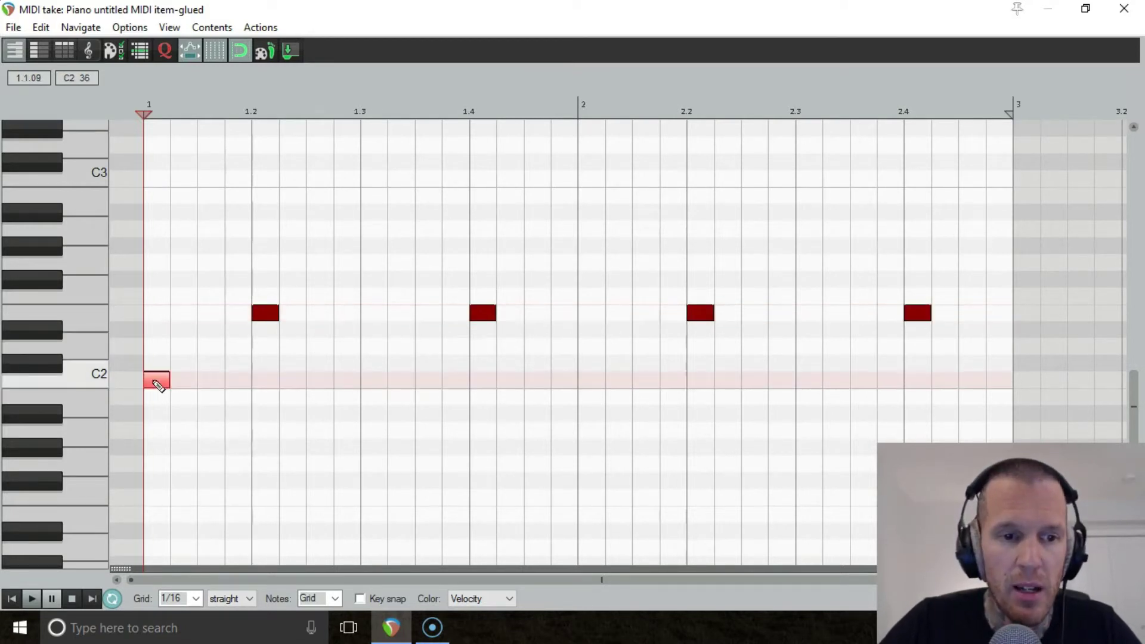
left_click(593, 385)
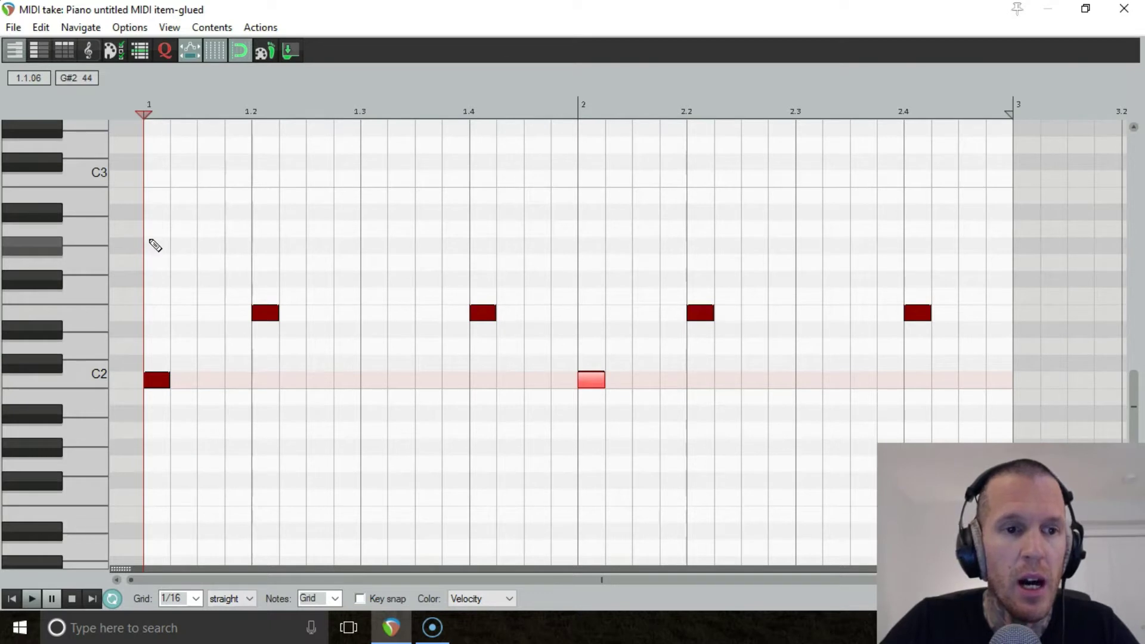
Add sixteenth-note G#2 hits on every beat of both bars, plus an extra hit at 2.1.50
left_click(156, 245)
left_click(265, 246)
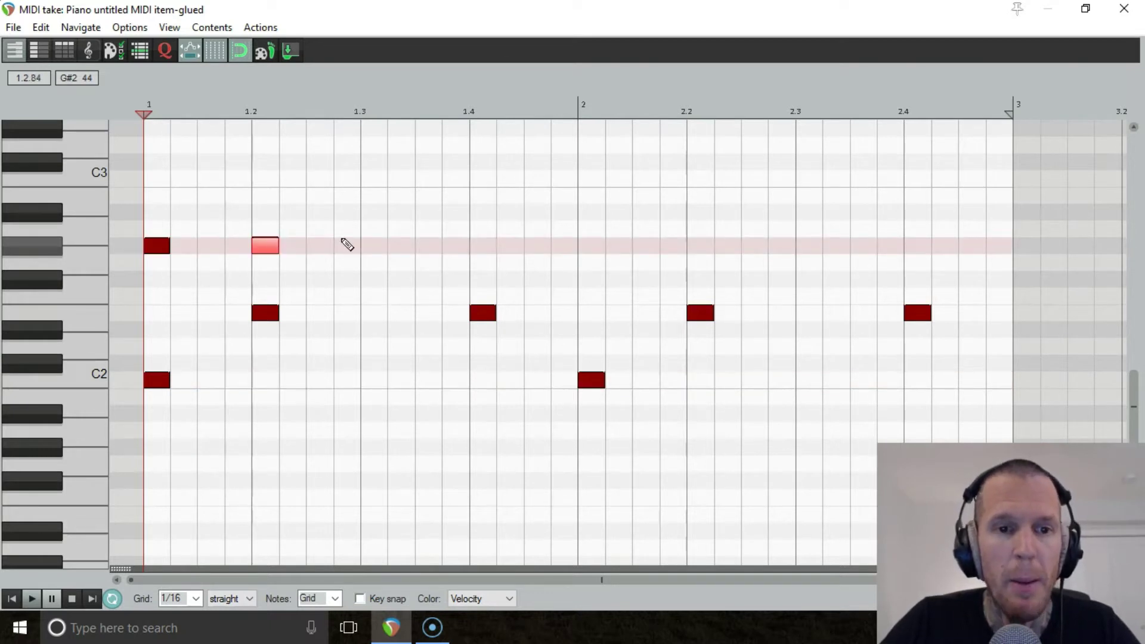
left_click(373, 246)
left_click(482, 245)
left_click(583, 248)
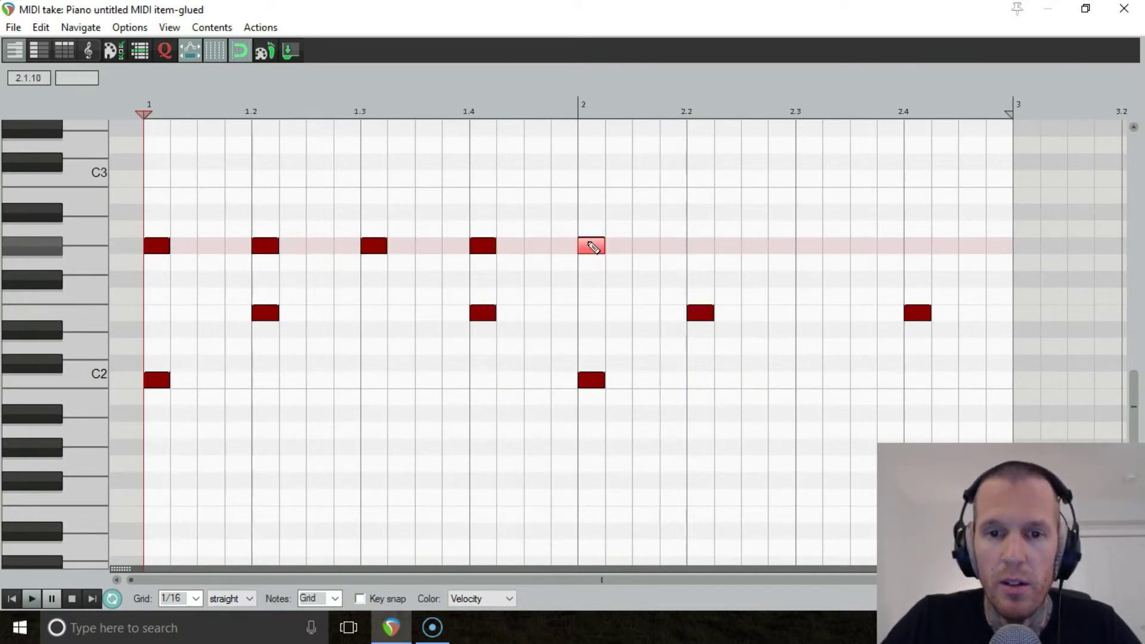
left_click(646, 249)
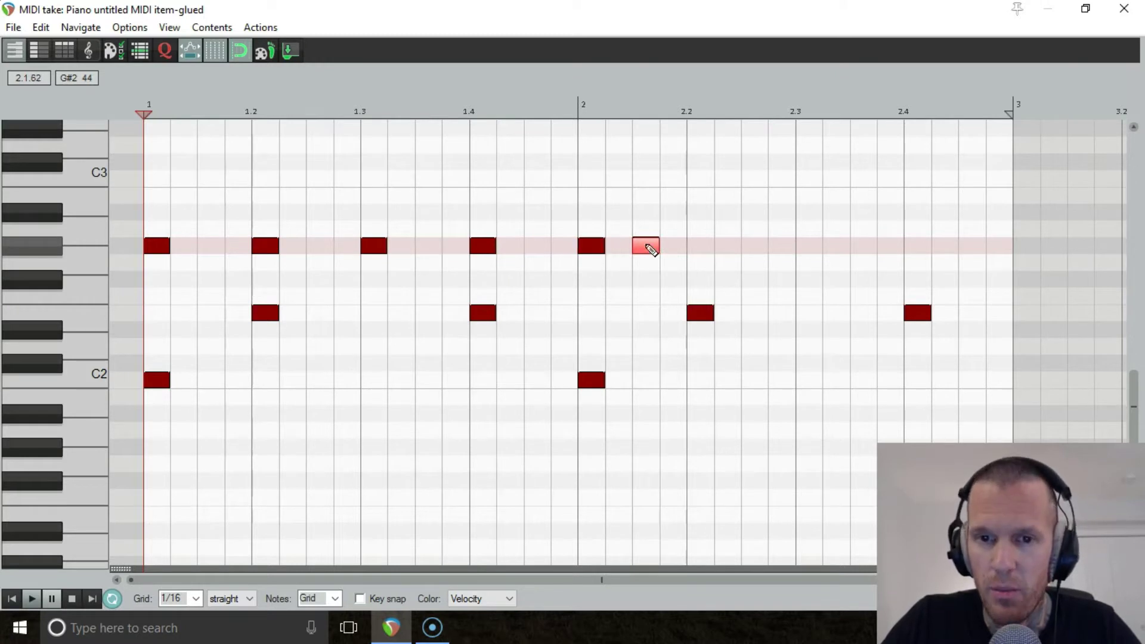
left_click(700, 248)
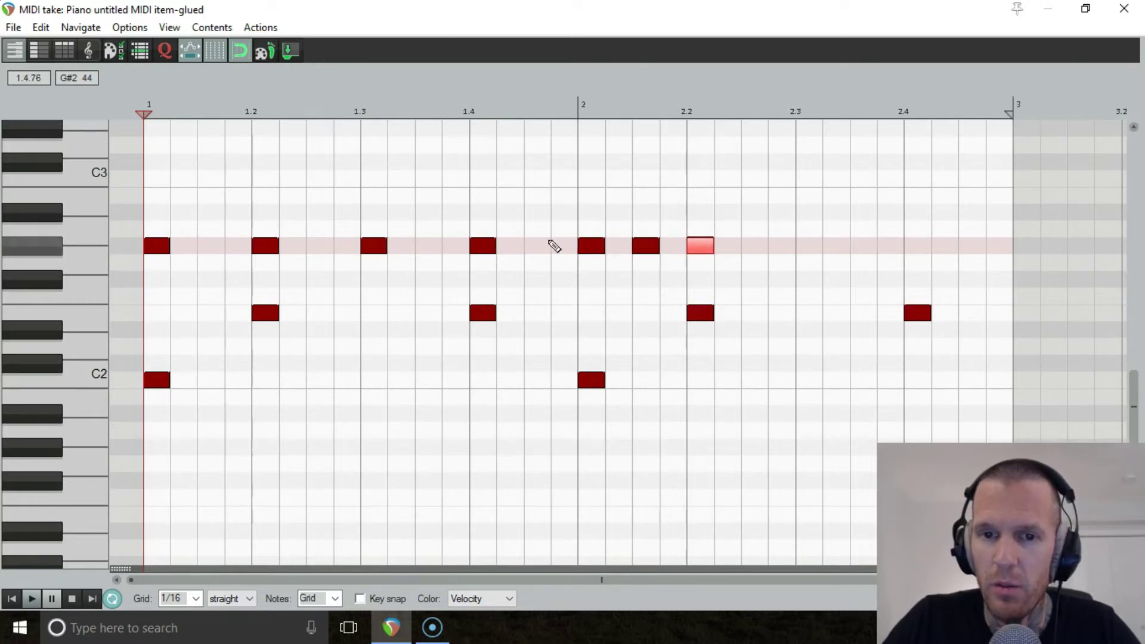
left_click(805, 250)
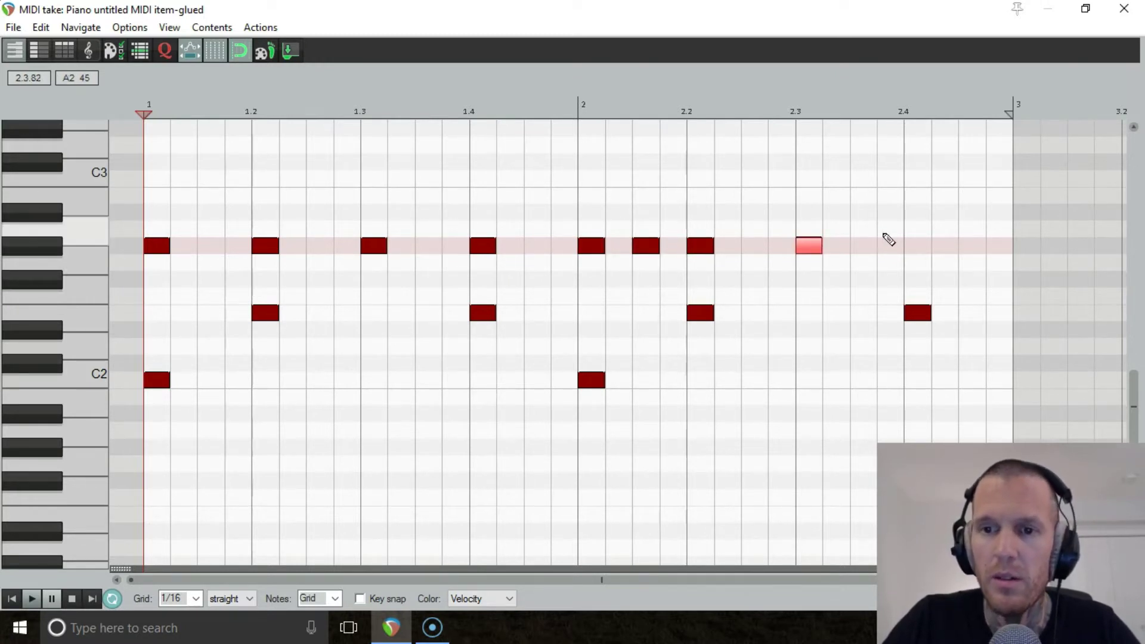
left_click(914, 248)
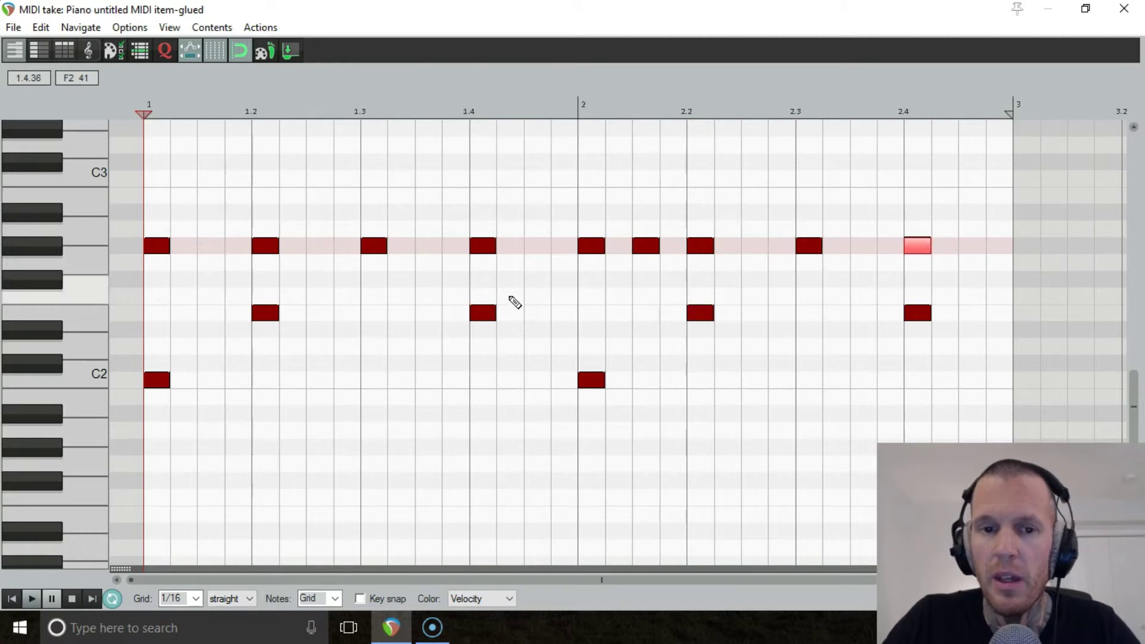
Add C2 kick notes at 1.3.50, 2.2.25, 2.2.50 and 2.3.50
left_click(428, 381)
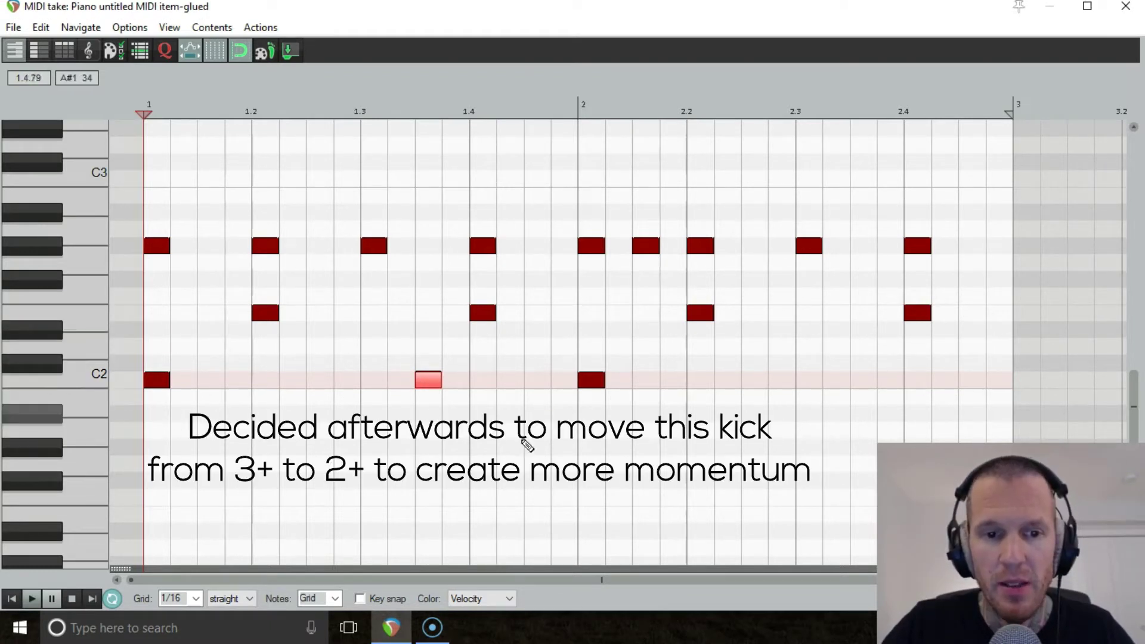
left_click(865, 382)
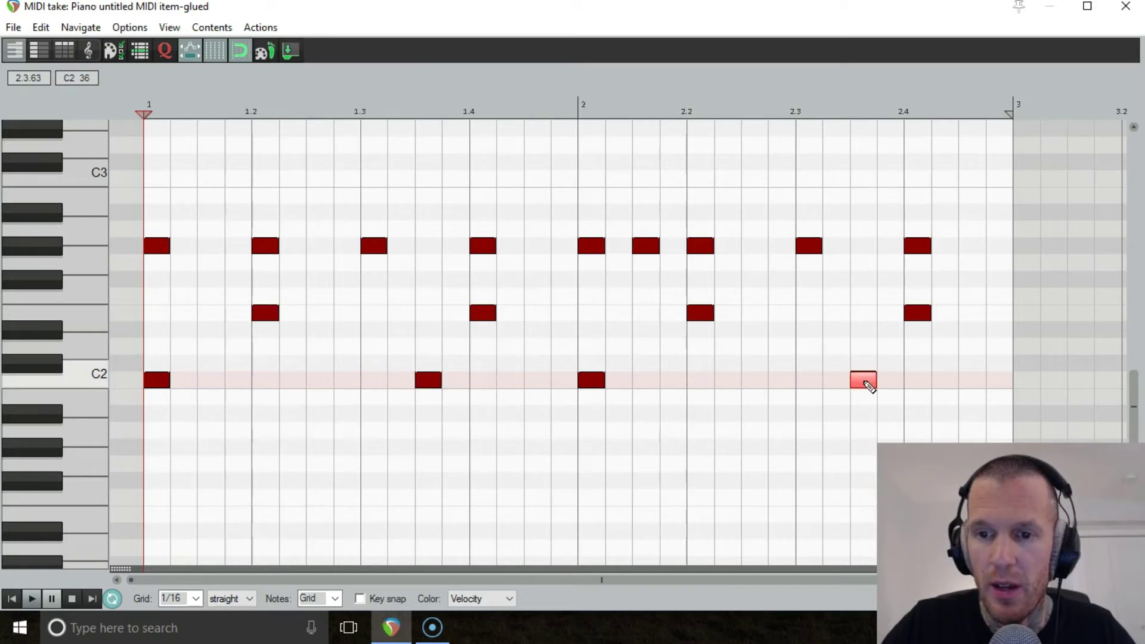
left_click(727, 384)
left_click(759, 383)
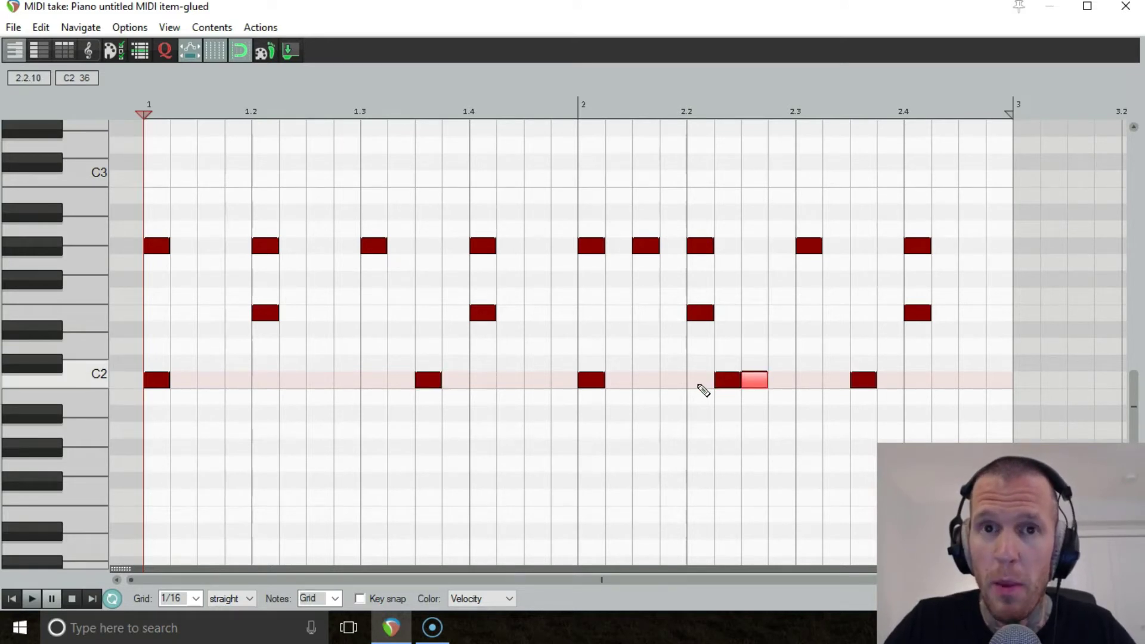
Play back the drum pattern, stop it, and close the MIDI editor
key("space")
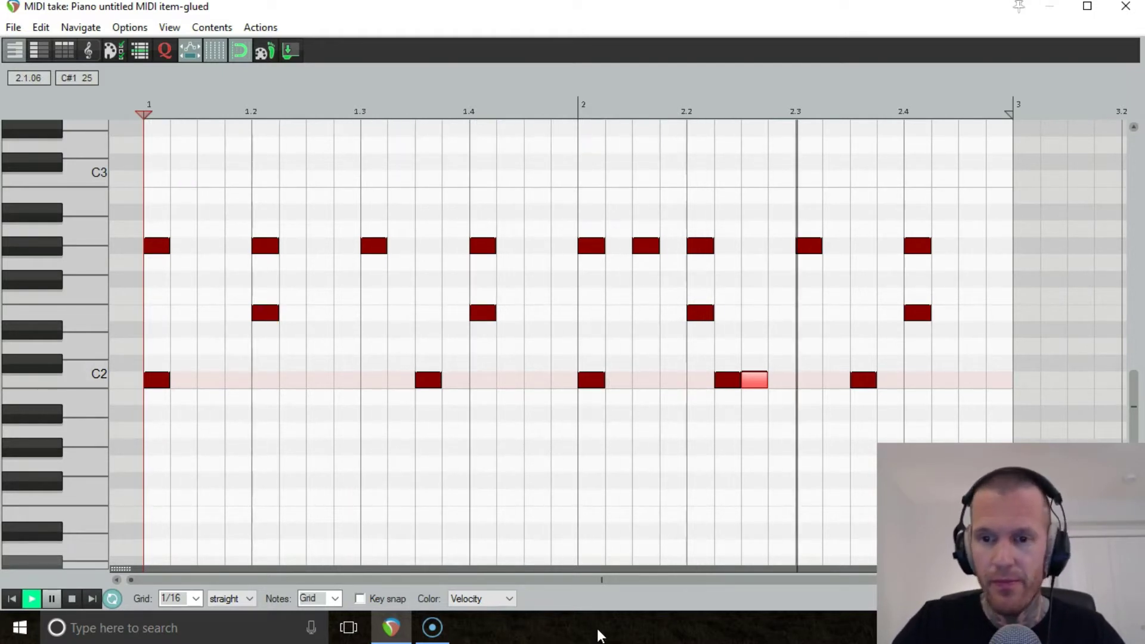
key("space")
key("Escape")
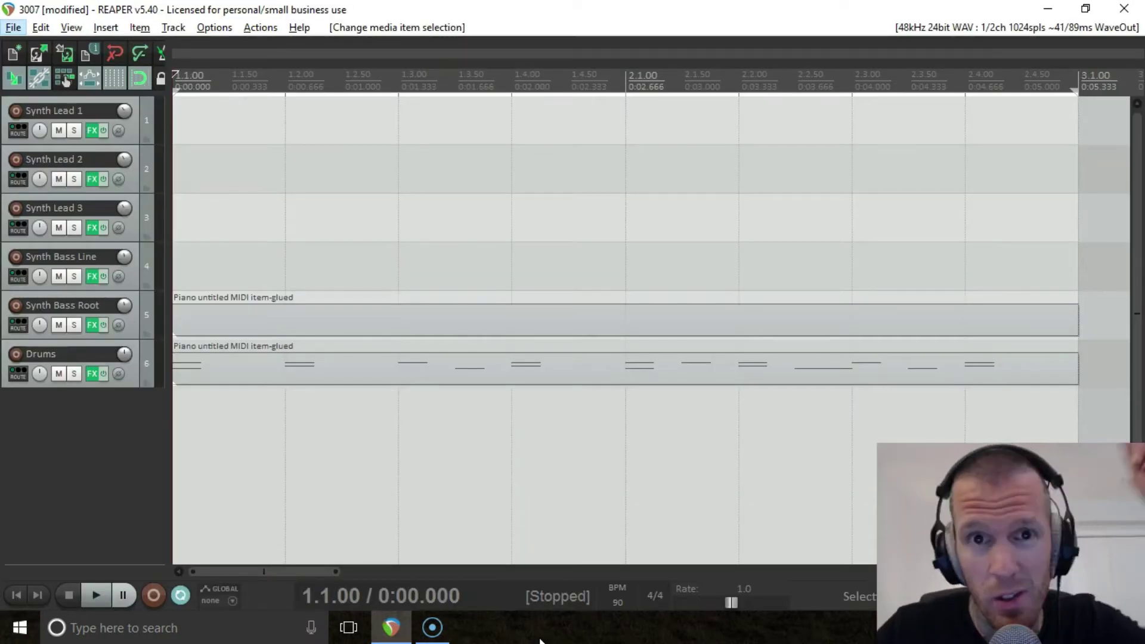
Open the Synth Bass Root MIDI item and enter an eighth-note F#3 at the start of bar 1
double_click(191, 334)
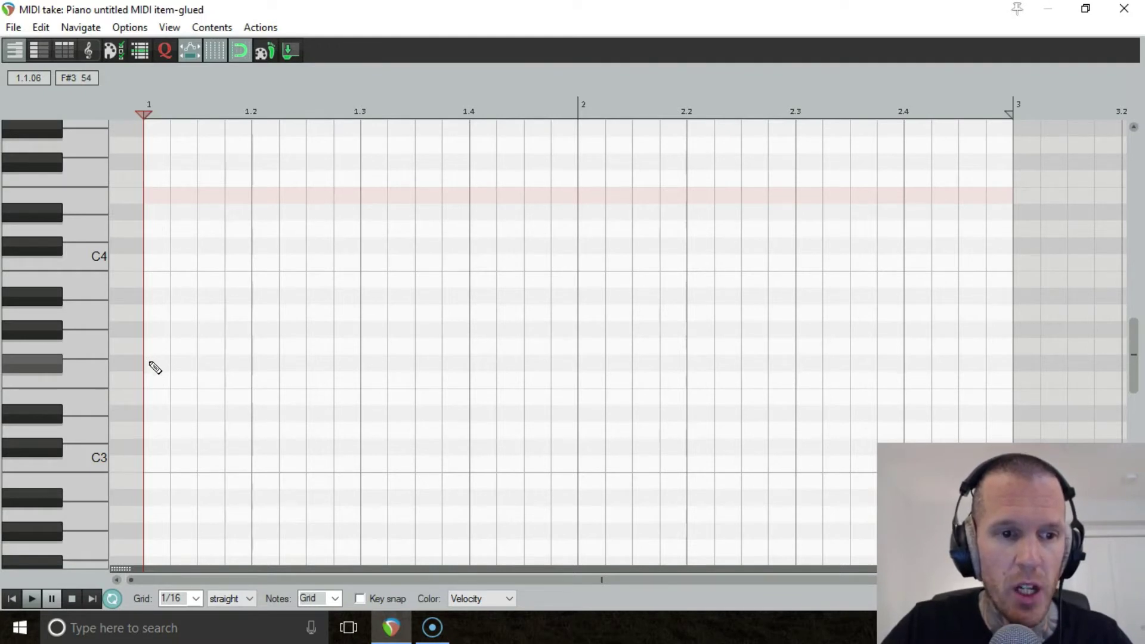
left_click(150, 363)
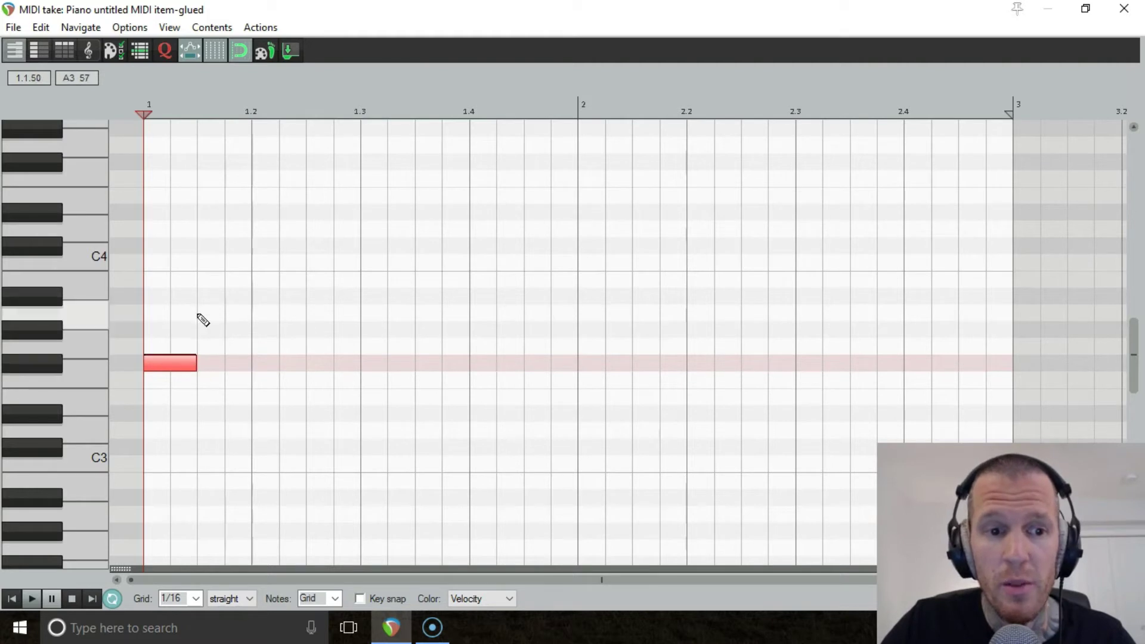
Continue the scale upward from F#3 with consecutive eighth notes A3, B3, C4, C#4 and E4
mouse_move(201, 312)
left_mouse_down()
mouse_move(233, 314)
mouse_move(384, 246)
mouse_move(421, 253)
left_mouse_up()
left_click(313, 262)
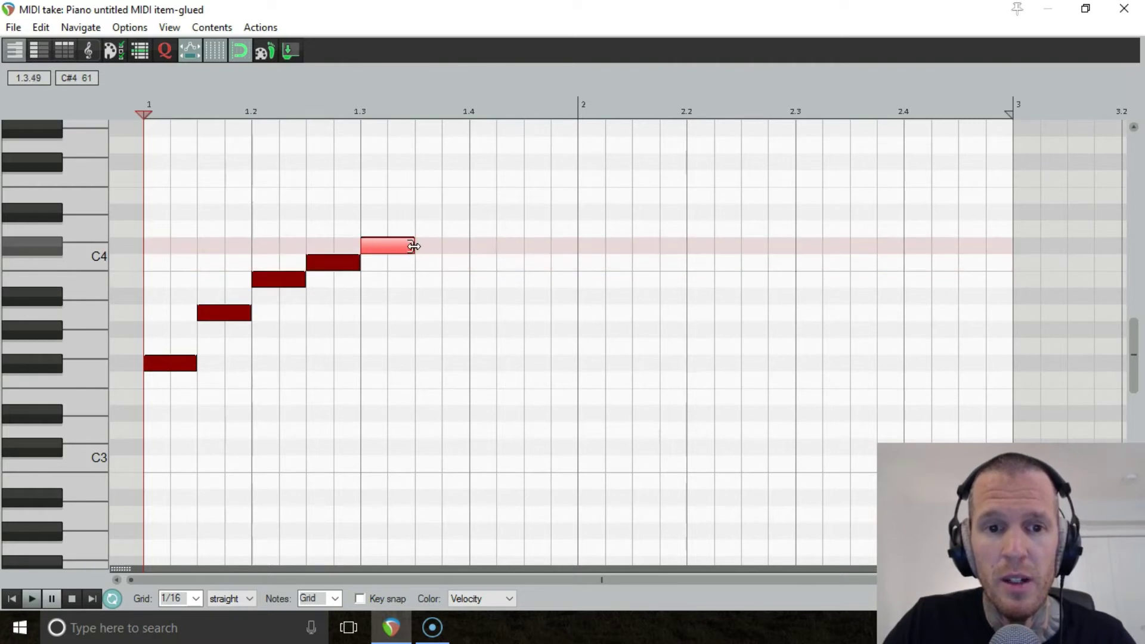
left_click_drag(428, 197, 469, 201)
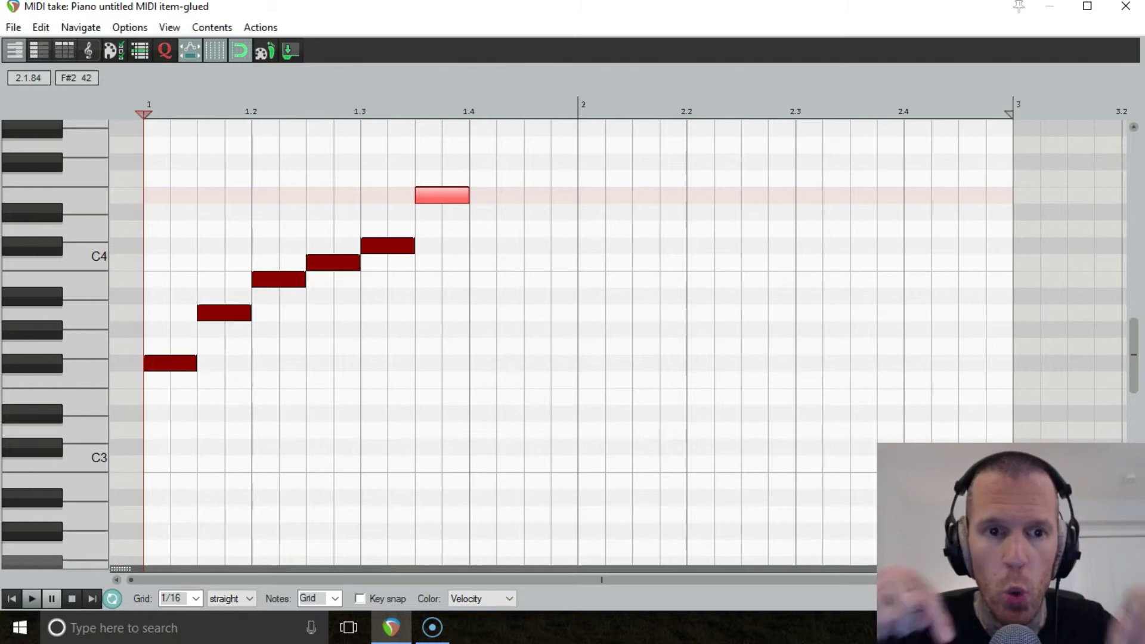
Delete the ascending scale notes, keeping only the first F#3
left_click(174, 365)
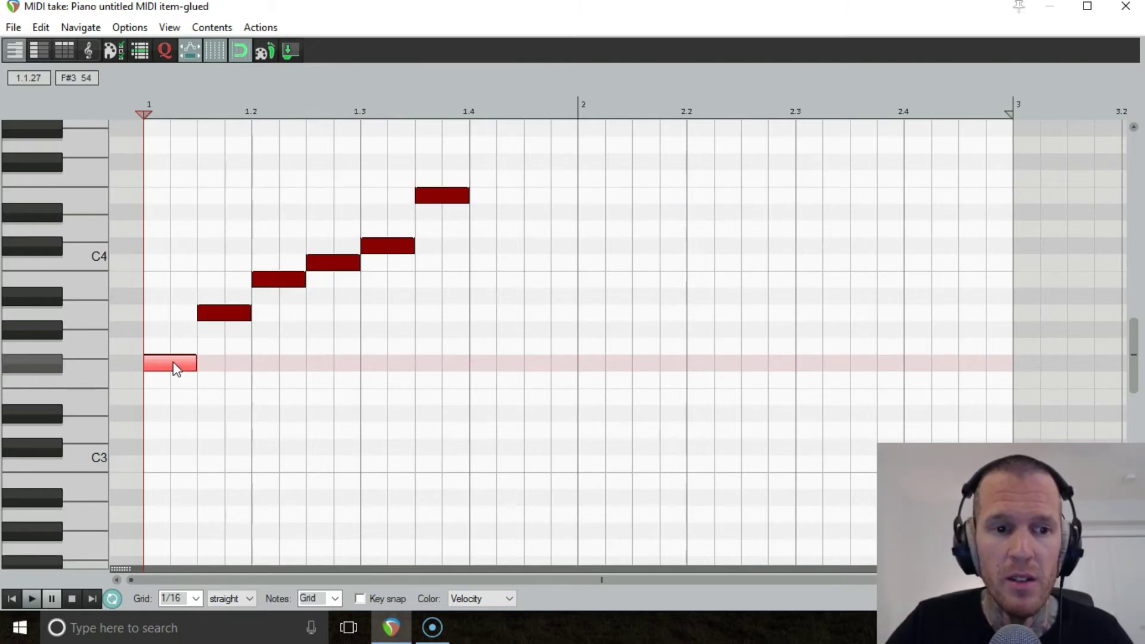
left_click_drag(224, 341, 470, 190)
key("Delete")
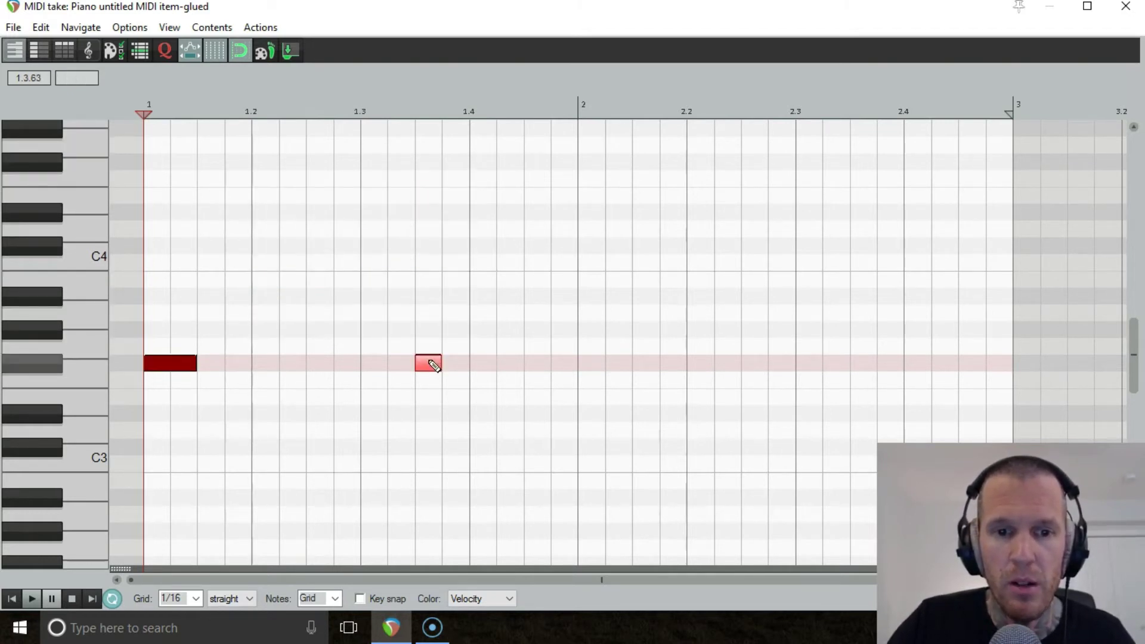
Add F#3 bass notes: sixteenths at 1.3.50 and 2.2.25, a dotted eighth at 2.1, and eighths at 2.2.50 and 2.3.50
left_click_drag(574, 368, 654, 364)
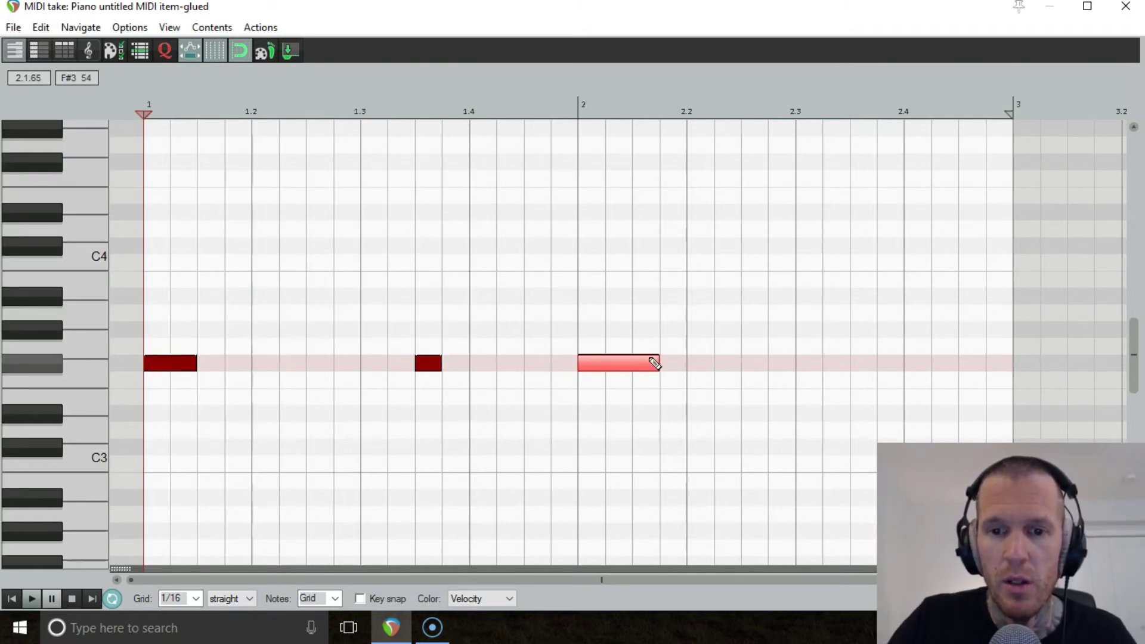
left_click(739, 364)
left_click_drag(761, 369, 787, 366)
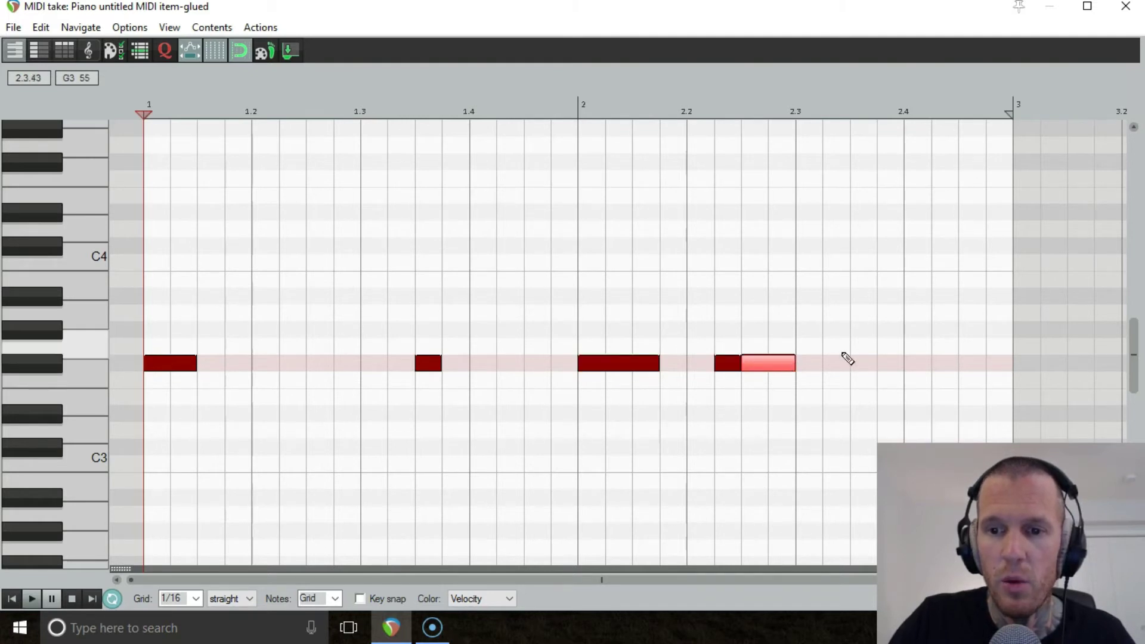
left_click_drag(856, 364, 902, 371)
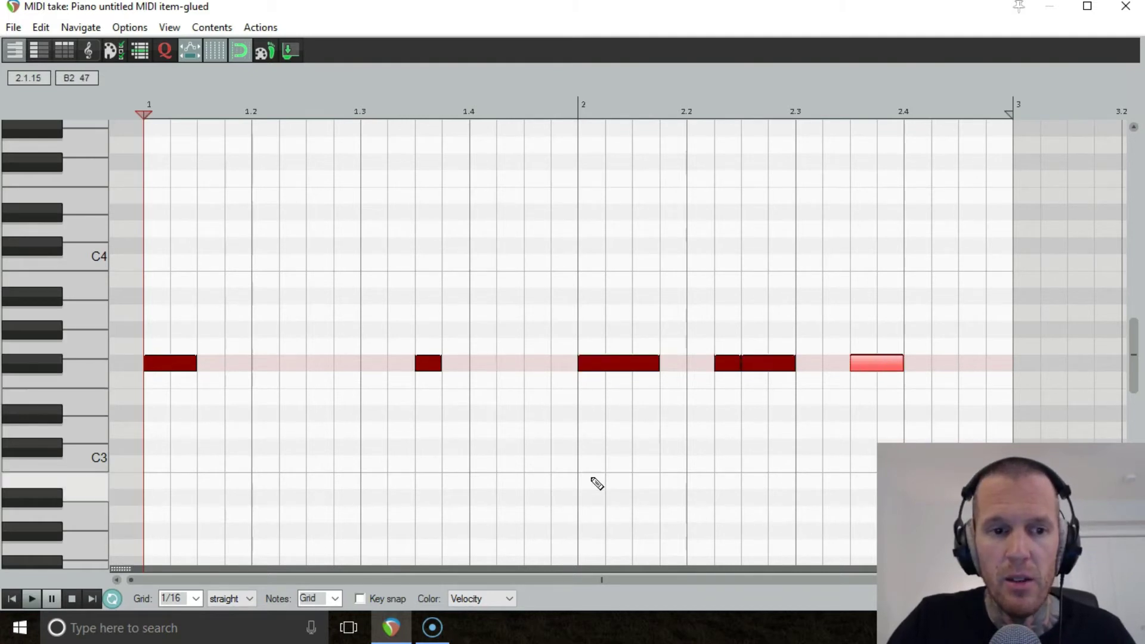
Lower the last bass note at 2.3.50 to E3 and raise the sixteenth note at 2.2.25 to A3
left_click_drag(875, 361, 868, 396)
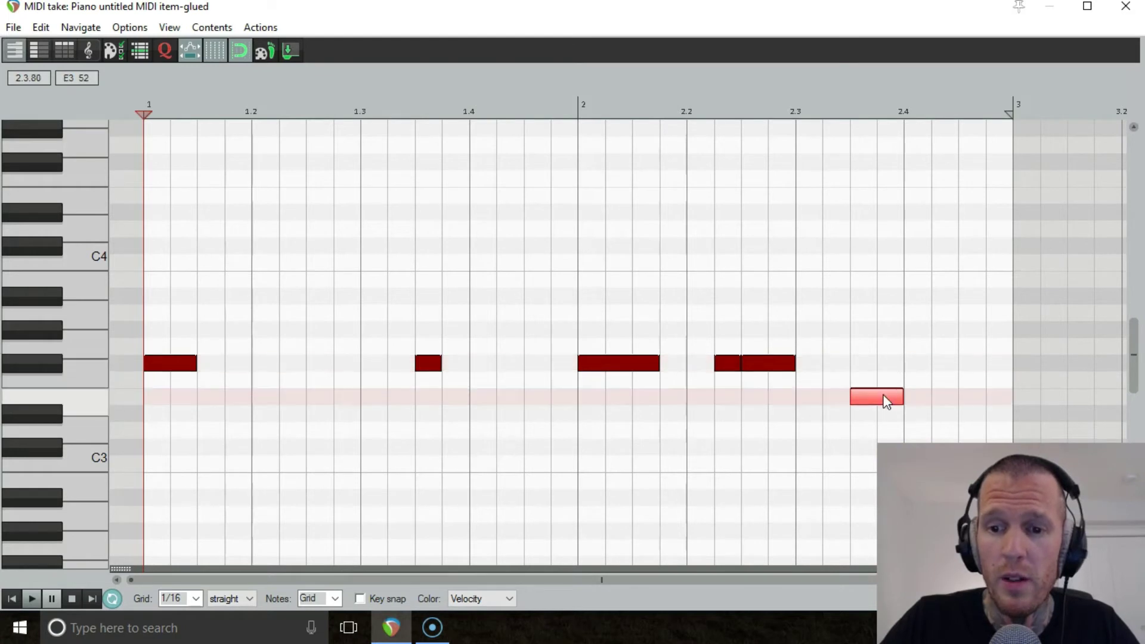
left_click(747, 361)
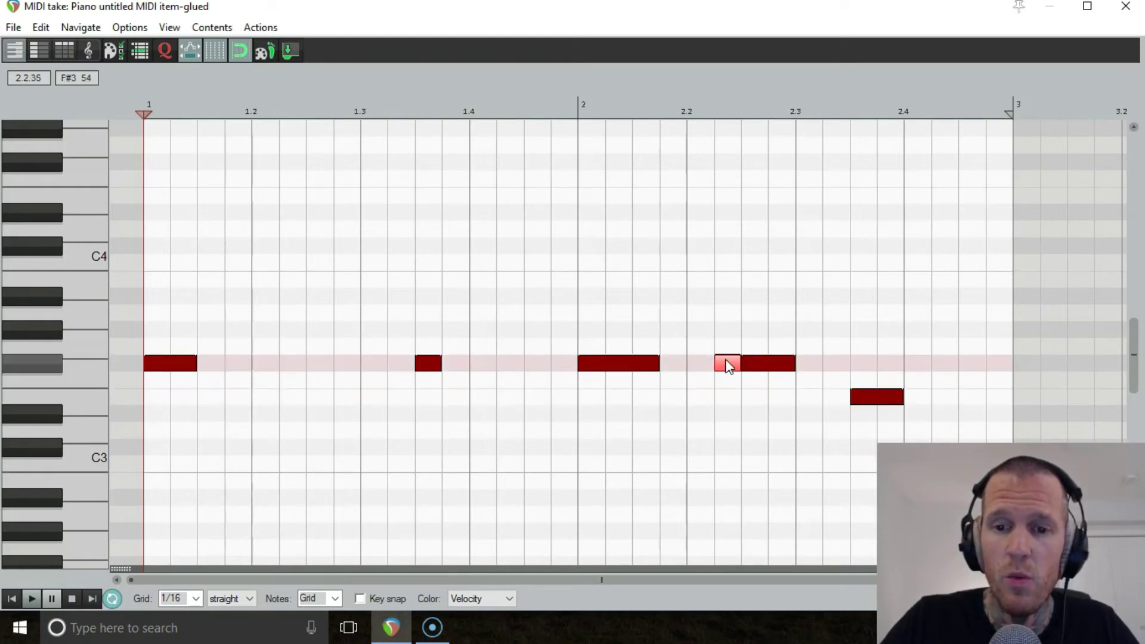
left_click_drag(727, 364, 906, 412)
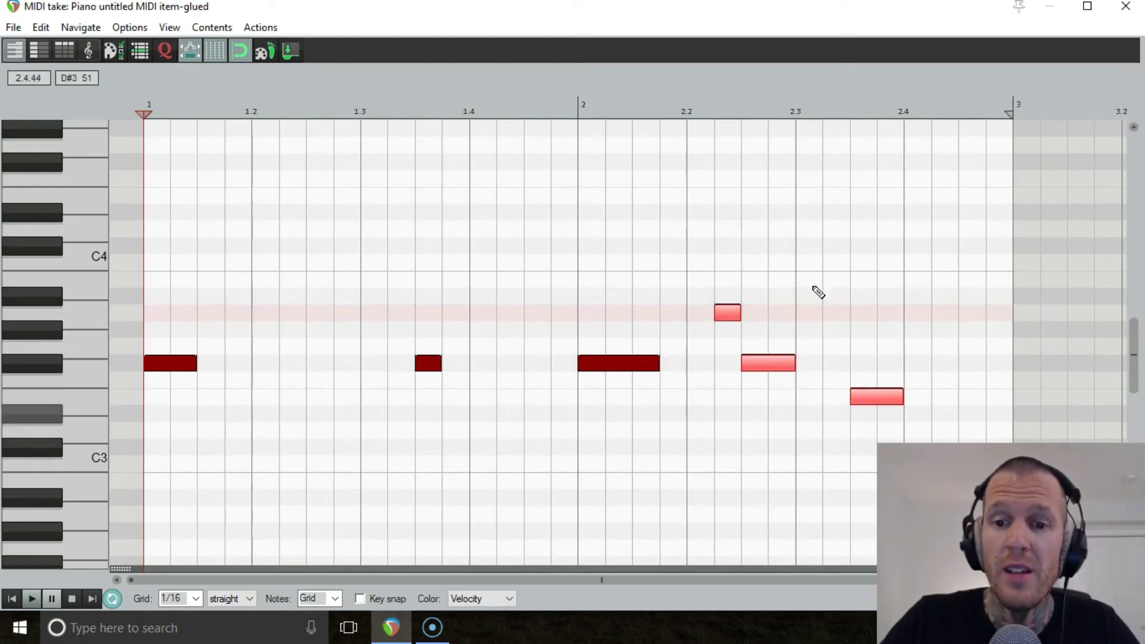
left_click(879, 397)
left_click(768, 362)
left_click(727, 313)
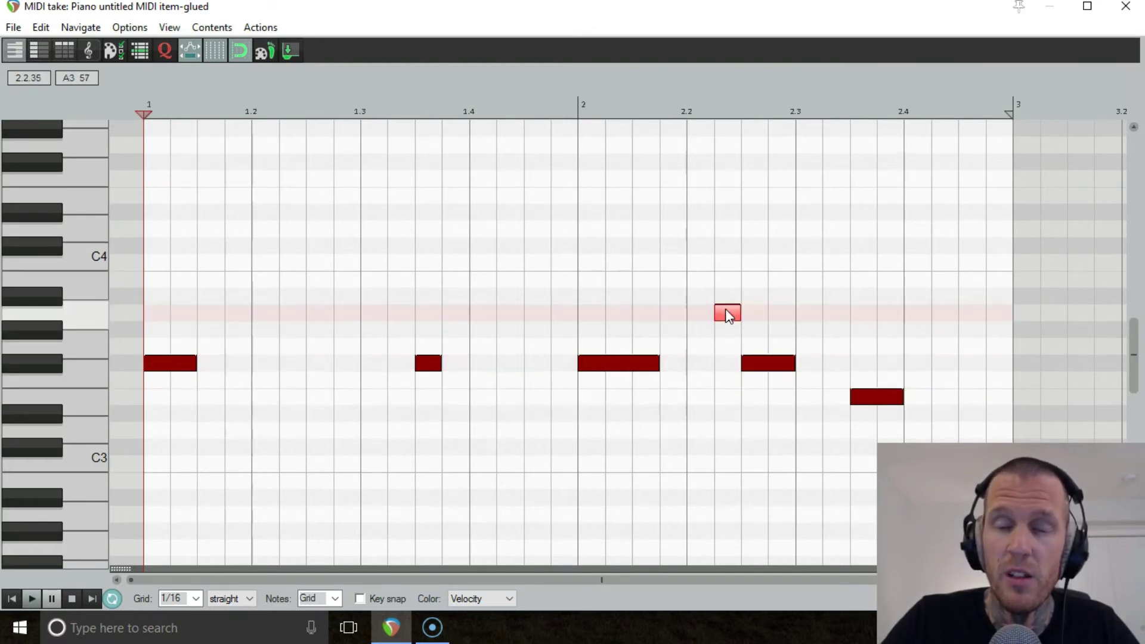
Following the first F#3, enter sixteenth notes C4, C#4, B3, C4 and an eighth-note A3, and select this run
left_click(165, 360)
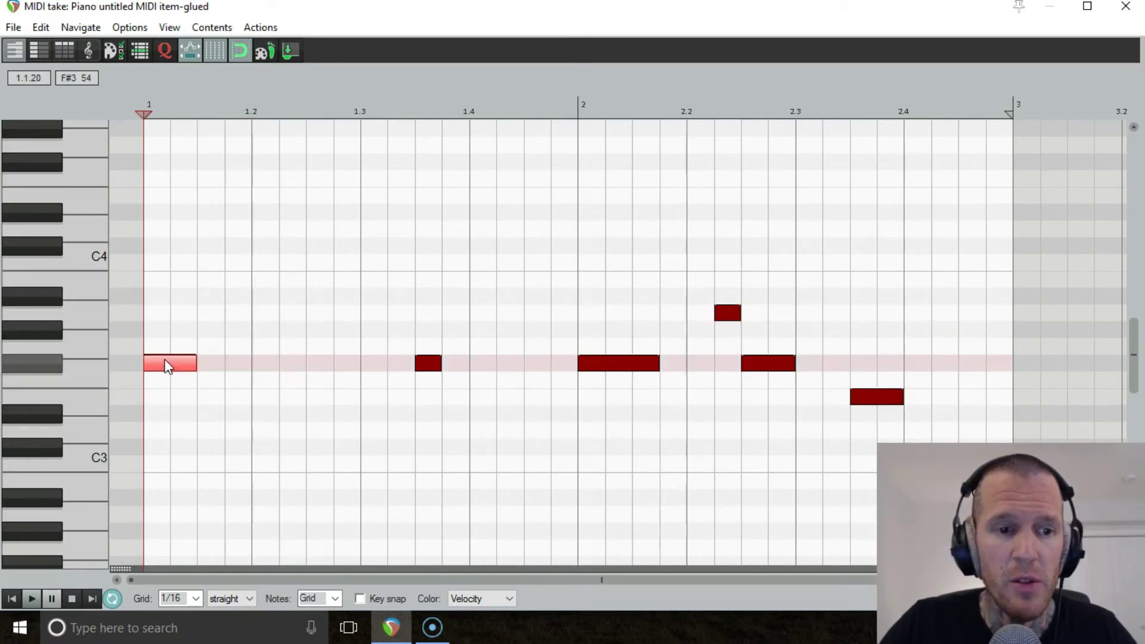
left_click(211, 261)
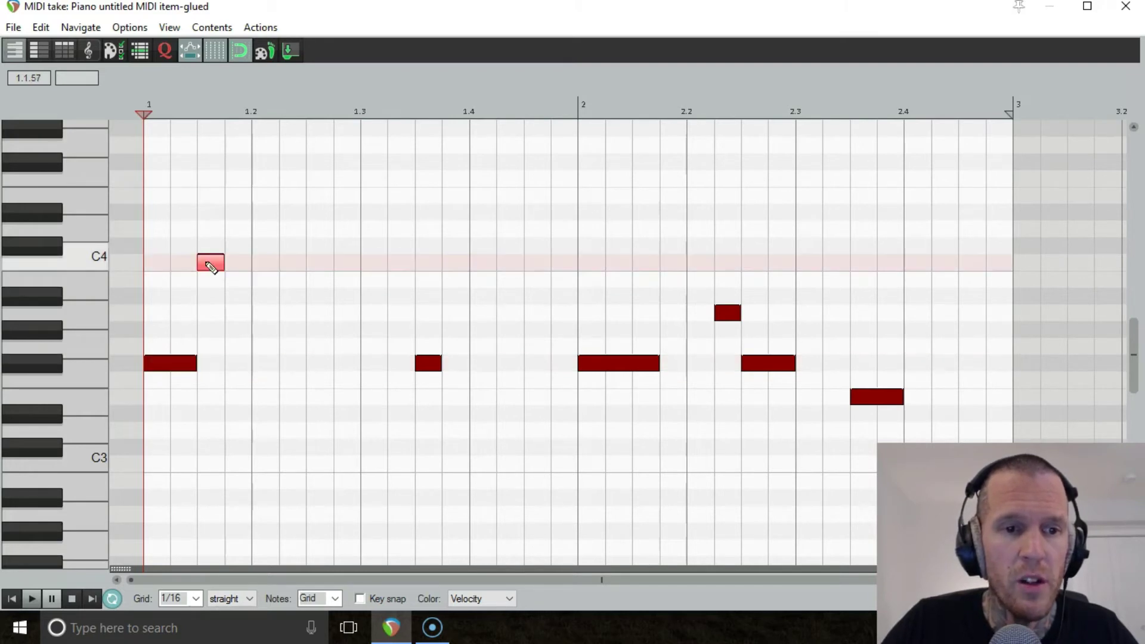
left_click(238, 245)
left_click(265, 279)
left_click(292, 262)
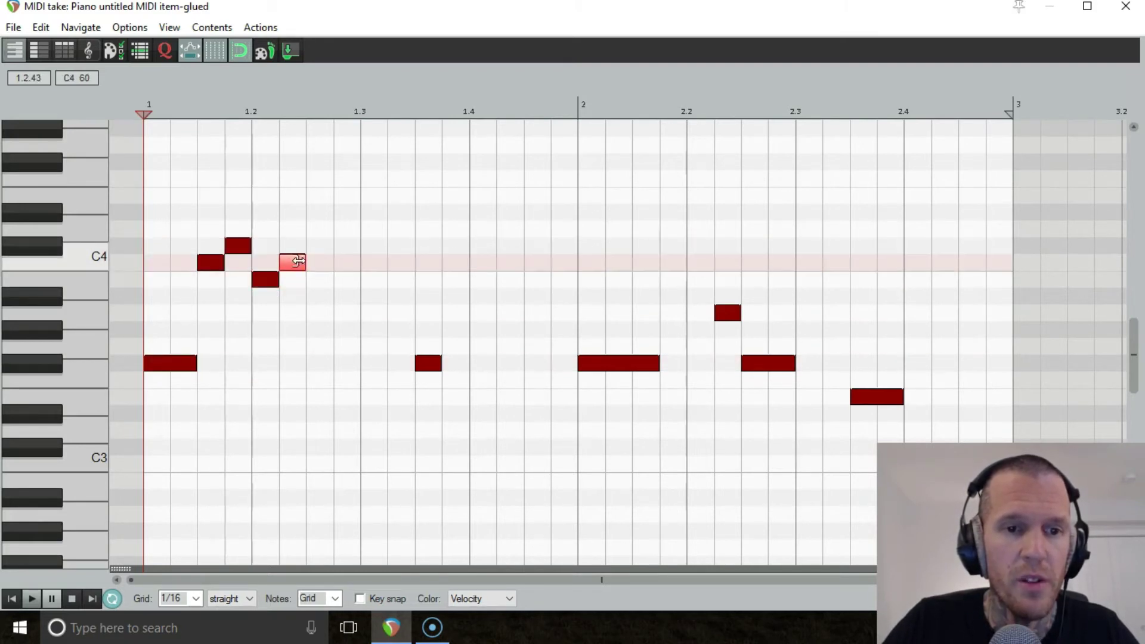
left_click_drag(320, 314, 359, 313)
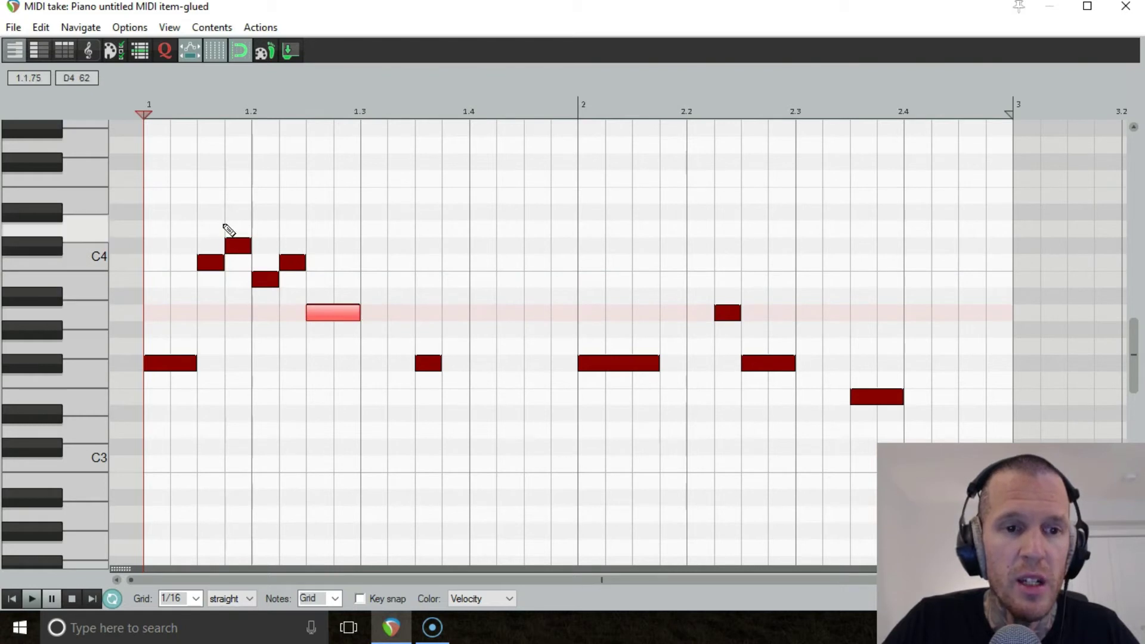
mouse_move(218, 227)
left_mouse_down()
mouse_move(297, 310)
mouse_move(338, 334)
left_mouse_up()
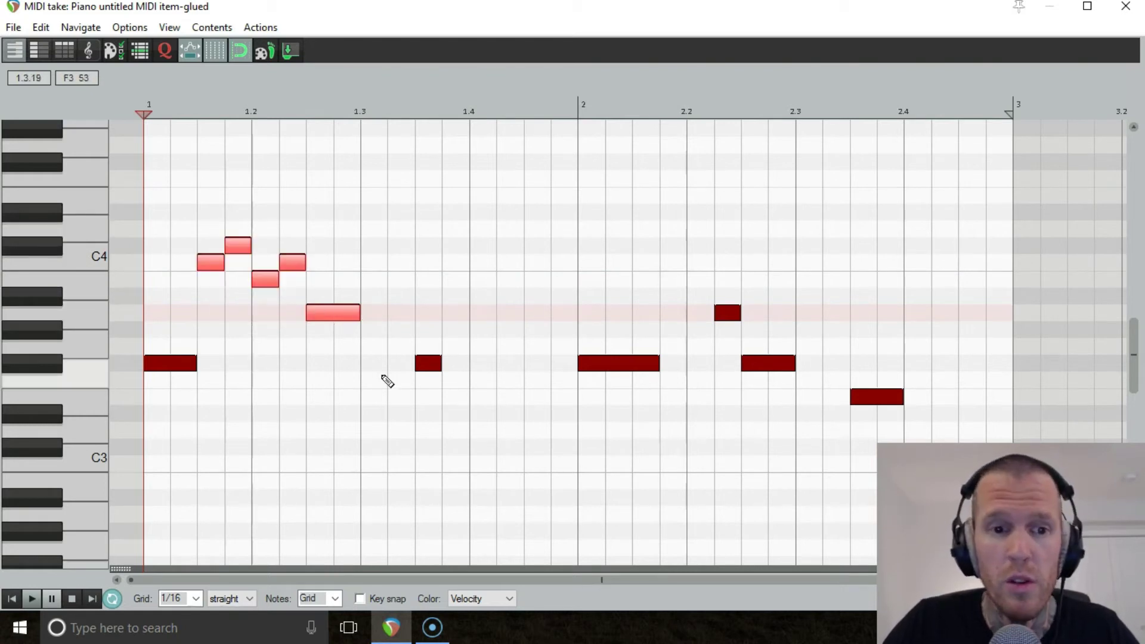
Raise the F#3 at 1.3.50 to C4 and follow it with sixteenth notes C#4, B3, C4 and an eighth-note A3
left_click_drag(425, 363, 429, 273)
left_click(455, 246)
left_click(483, 279)
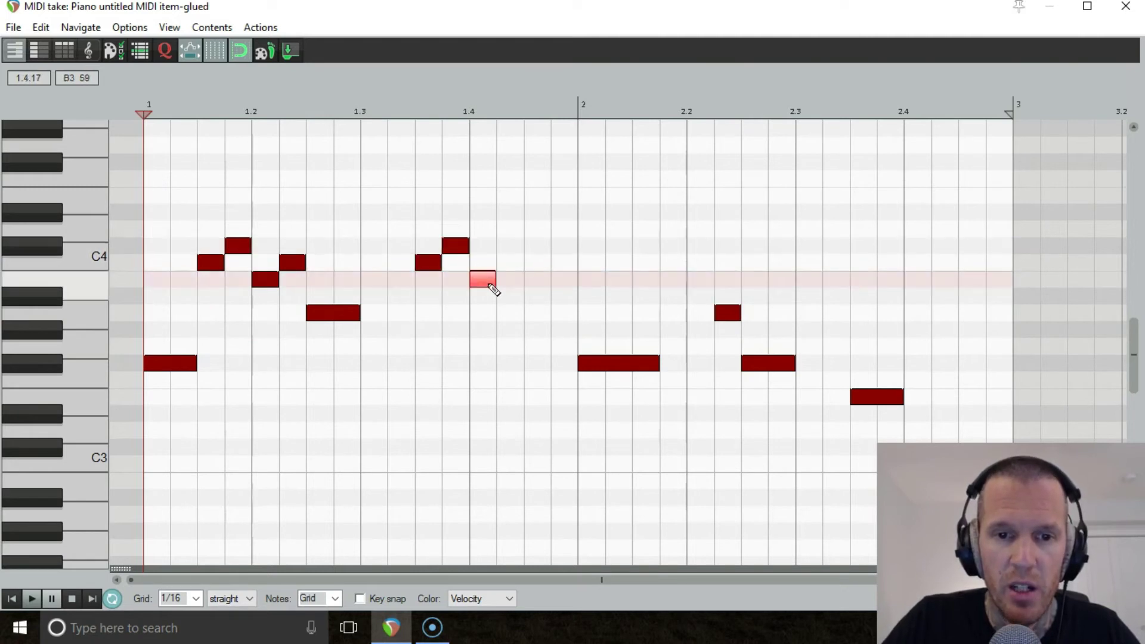
left_click(510, 262)
left_click_drag(537, 314, 569, 322)
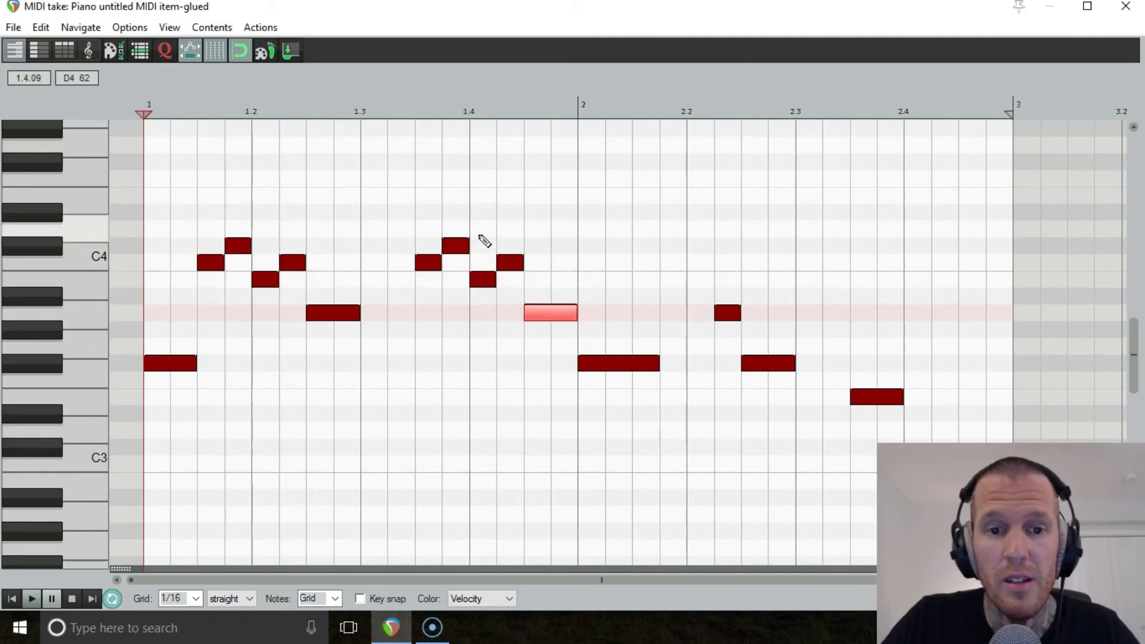
Set the grid to 1/8 triplet and retime the B3, C4 and A3 on beat 1.4 as eighth-note triplets
left_click_drag(478, 239, 551, 334)
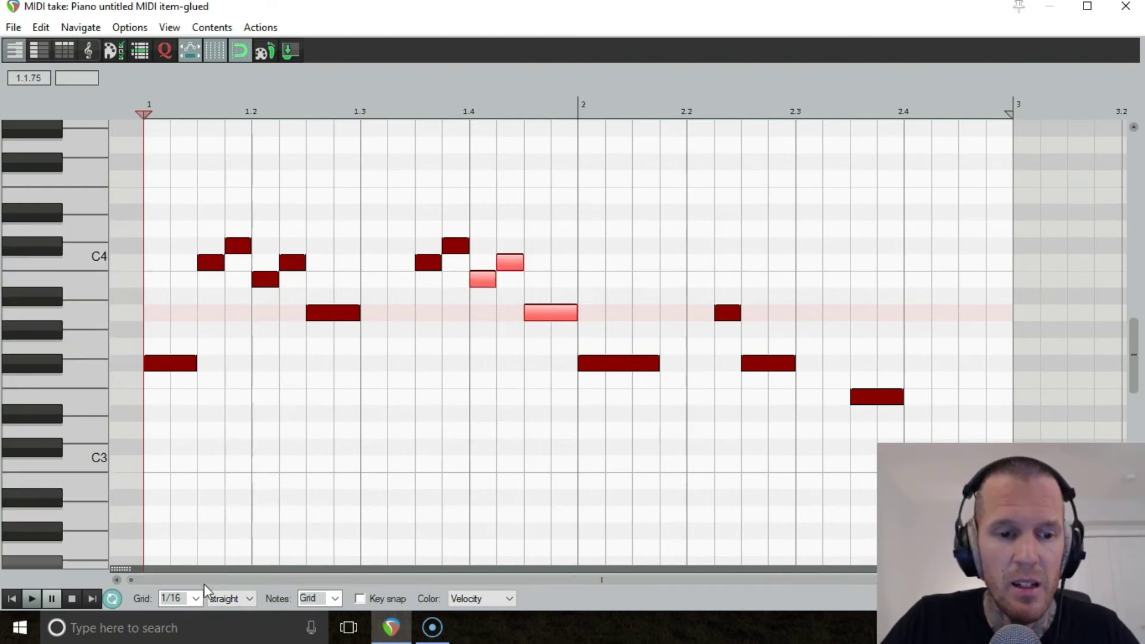
left_click(194, 598)
left_click(180, 535)
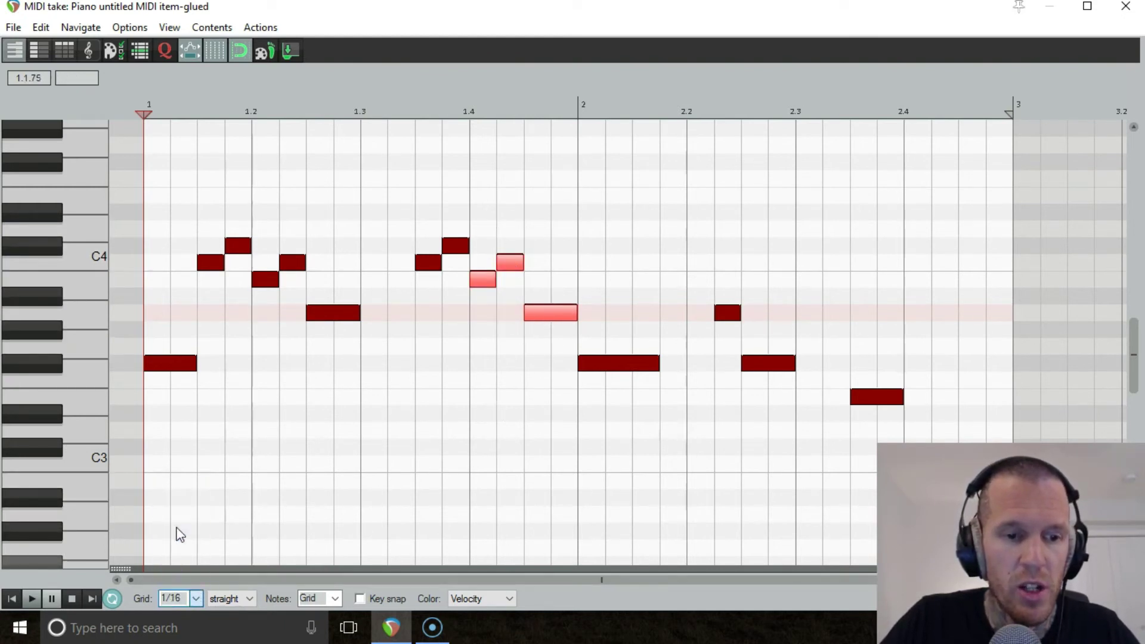
left_click(250, 599)
left_click(239, 563)
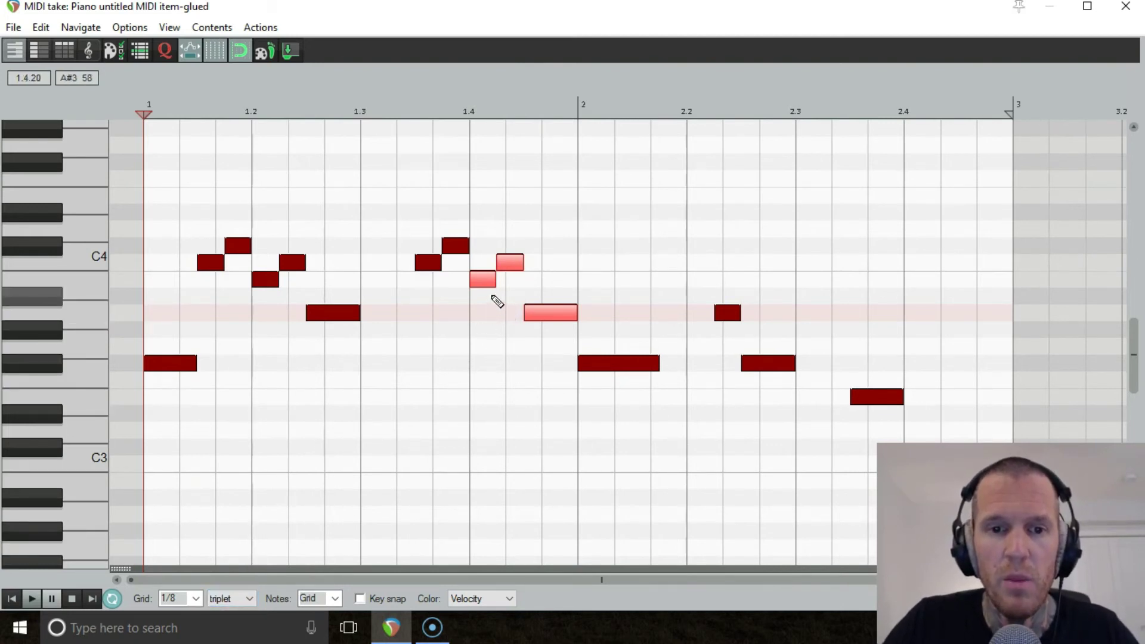
left_click(480, 280)
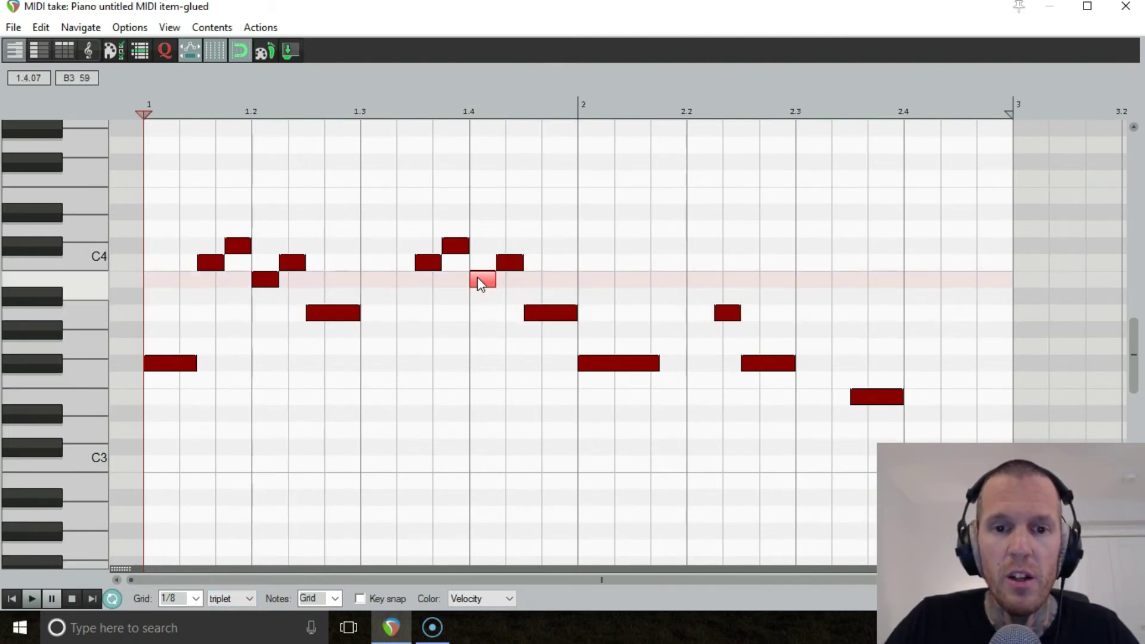
left_click_drag(507, 264, 521, 268)
left_click_drag(528, 311, 534, 312)
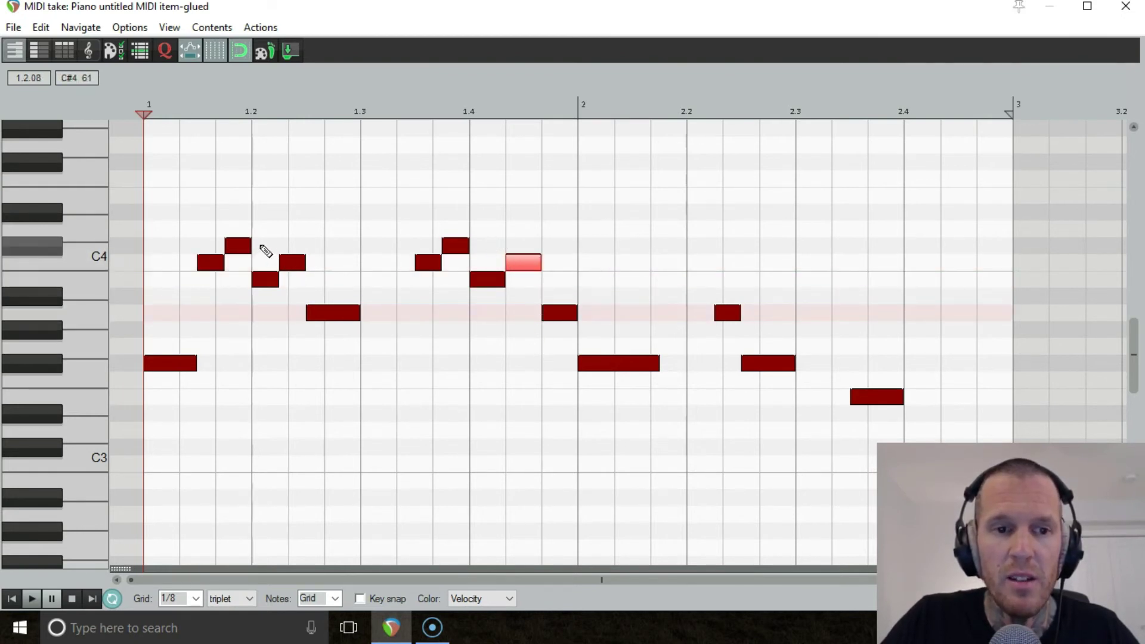
Compare the ends of the two runs in bar 1 and set the grid back to 1/16 straight
left_click_drag(261, 245, 358, 352)
left_click_drag(480, 243, 563, 345)
left_click(197, 599)
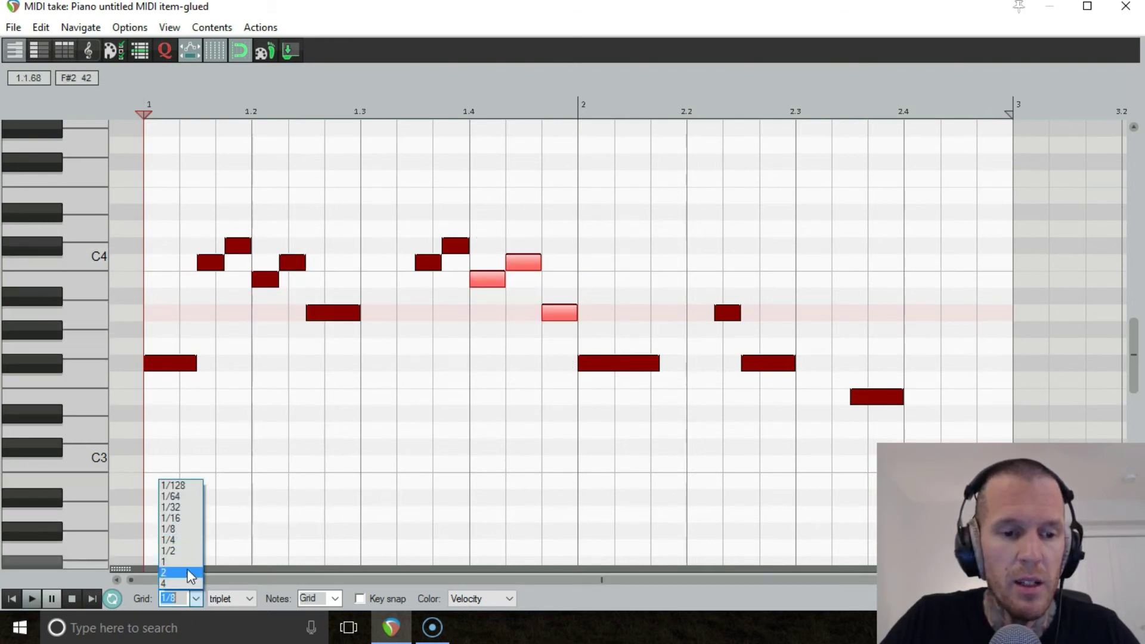
left_click(188, 517)
left_click(249, 598)
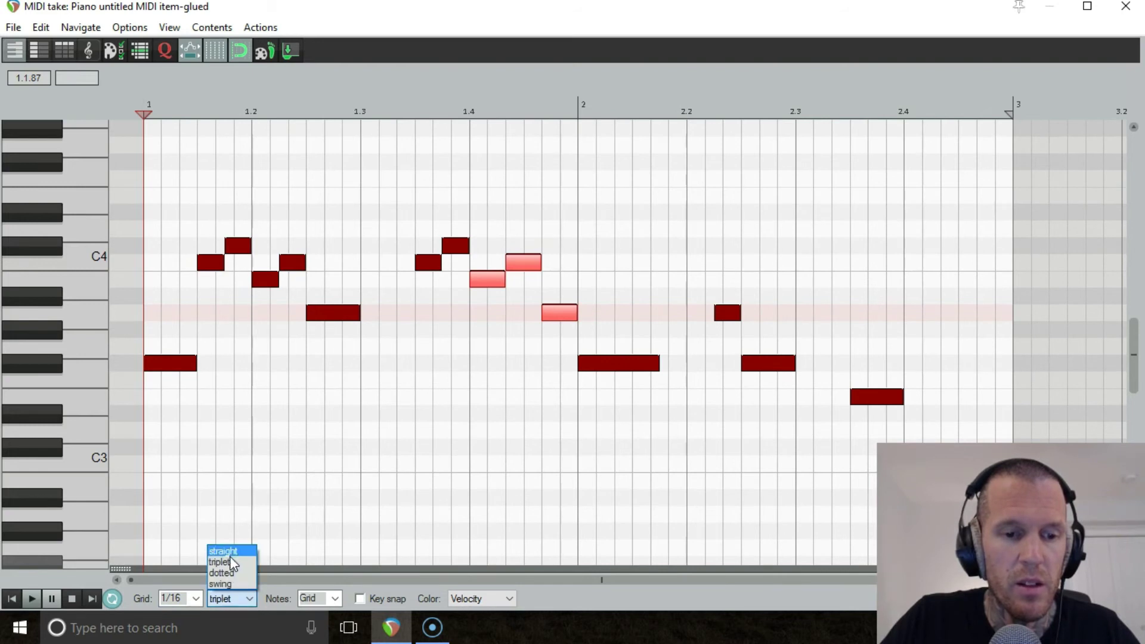
left_click(231, 551)
Add a sixteenth-note C4 at 2.1.75, directly after the long F#3 in bar 2, and audition it against the first C4
left_click(582, 332)
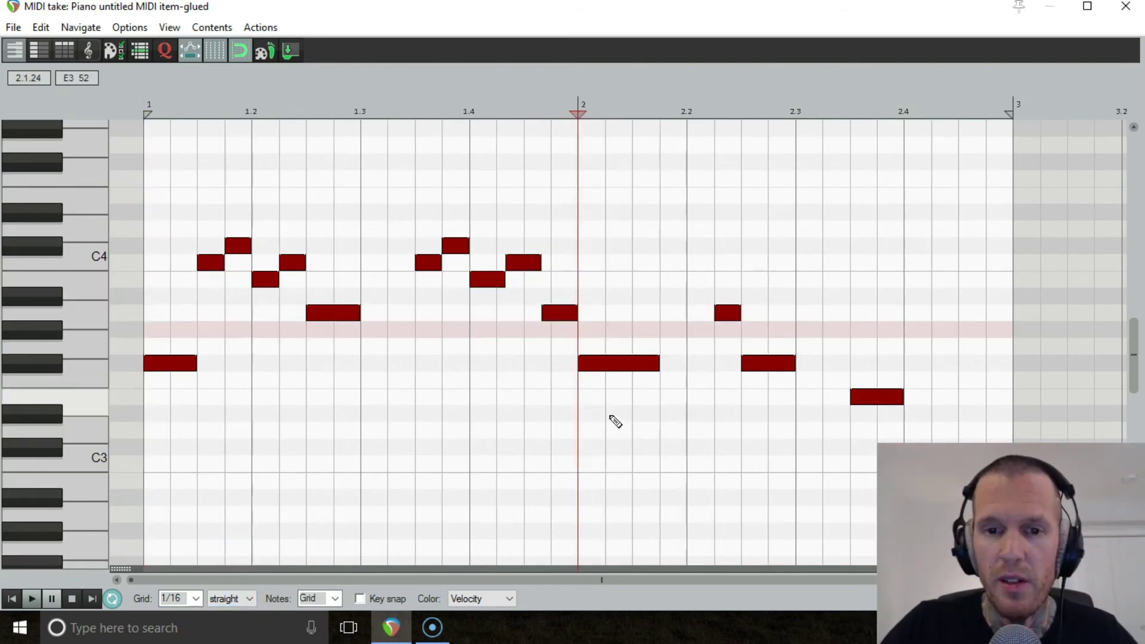
left_click(597, 363)
left_click(673, 263)
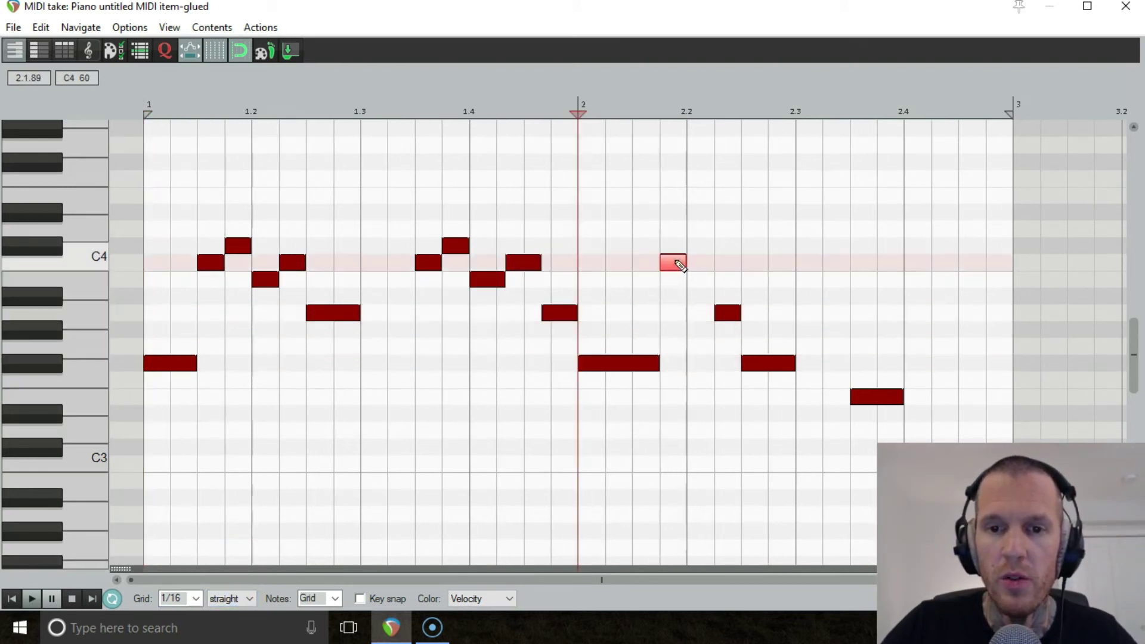
left_click(213, 266)
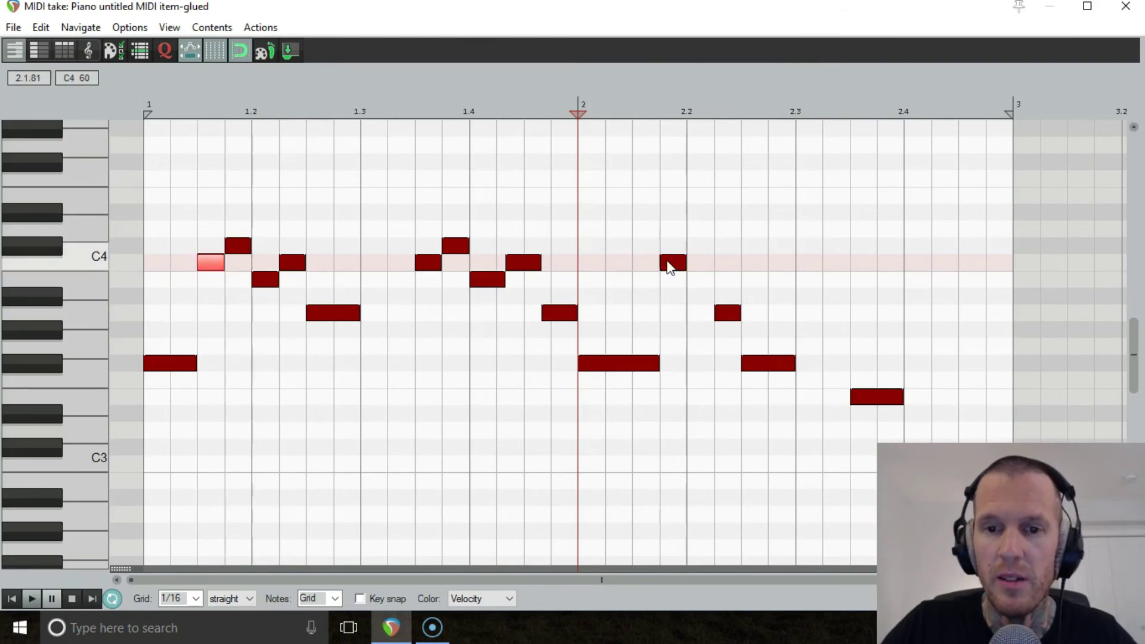
left_click(671, 262)
Add a sixteenth-note A3 at 2.3 and a sixteenth-note F#3 at 2.3.25, leading down to the E3
left_click_drag(680, 241, 766, 367)
left_click(725, 312)
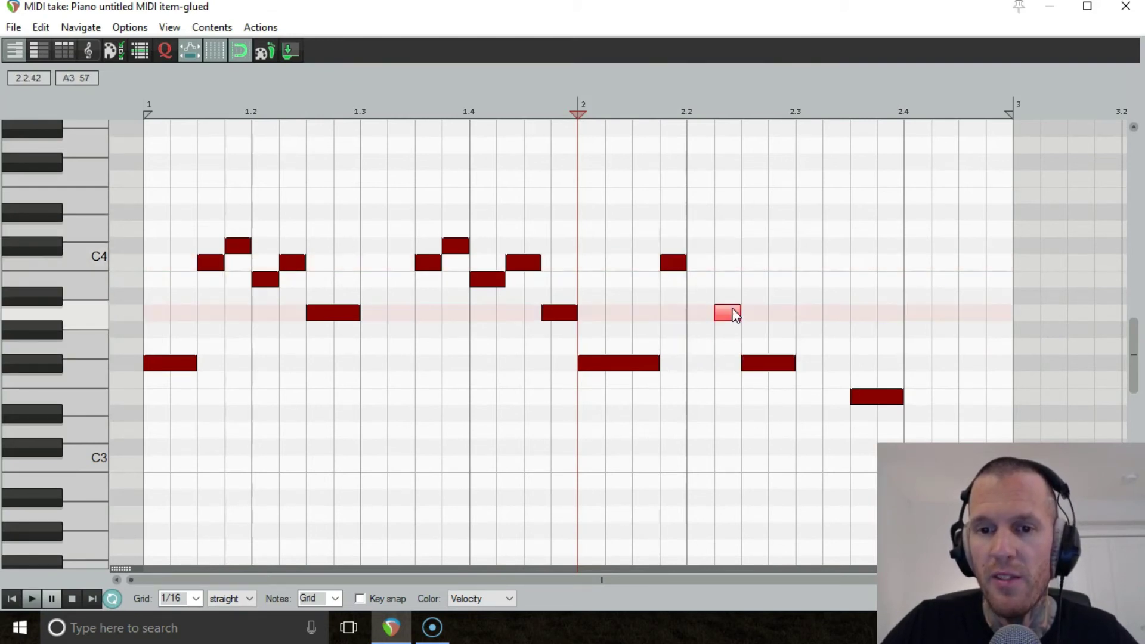
left_click(768, 366)
left_click(805, 314)
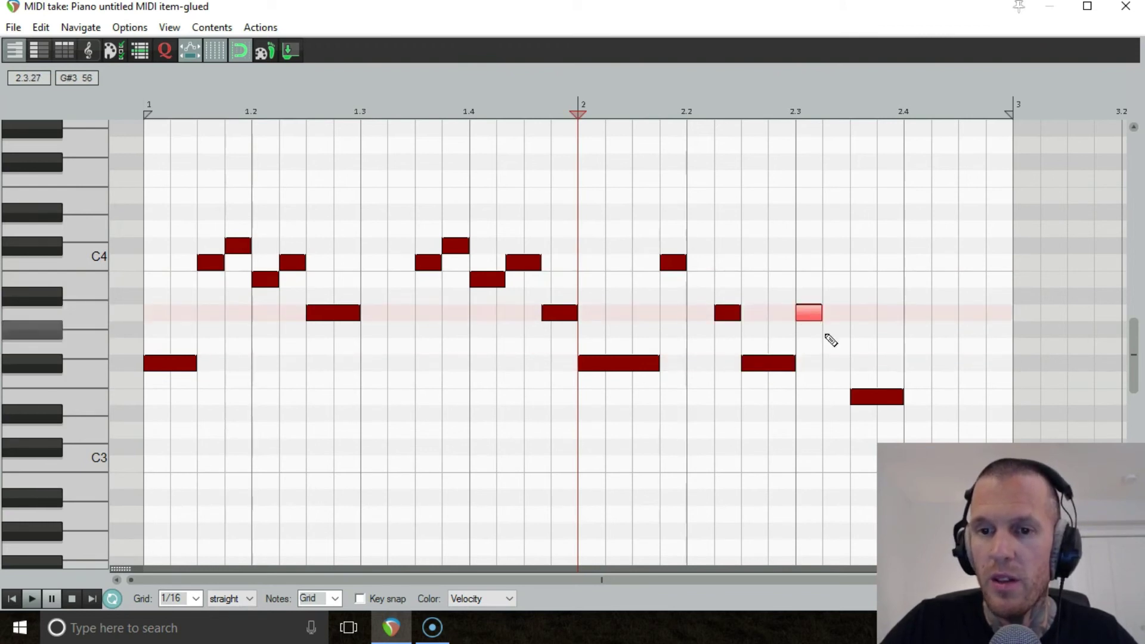
left_click(830, 365)
left_click(866, 396)
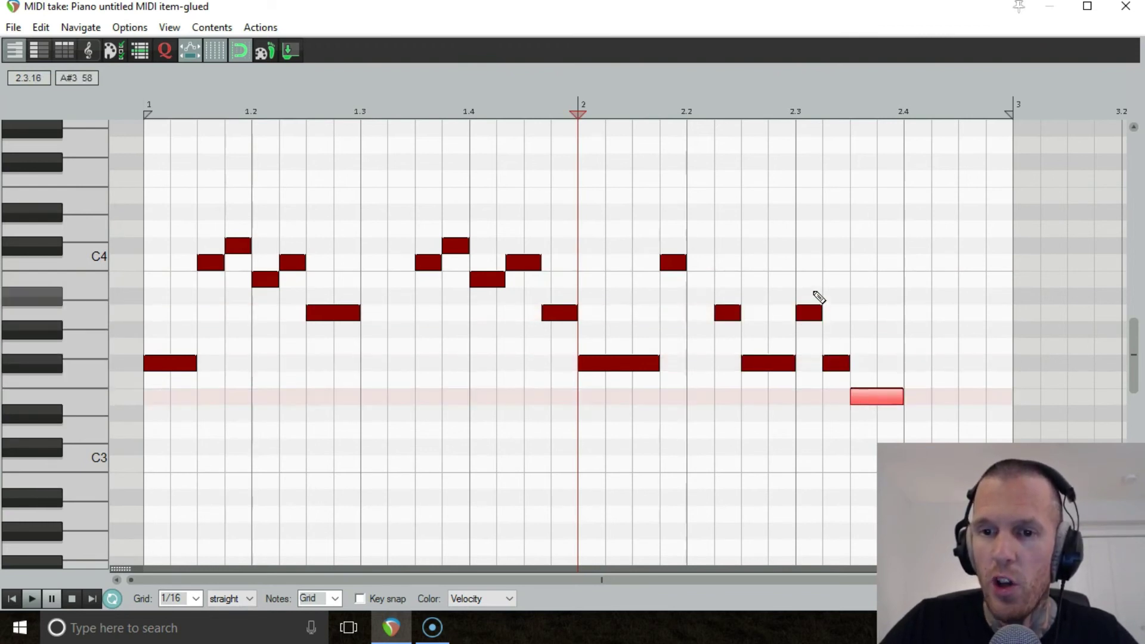
After the E3 in bar 2, enter rising sixteenth notes F#3 at 2.4.25, A3 at 2.4.50 and C4 at 2.4.75
mouse_move(813, 296)
left_mouse_down()
mouse_move(868, 409)
mouse_move(882, 398)
left_mouse_up()
left_click(880, 396)
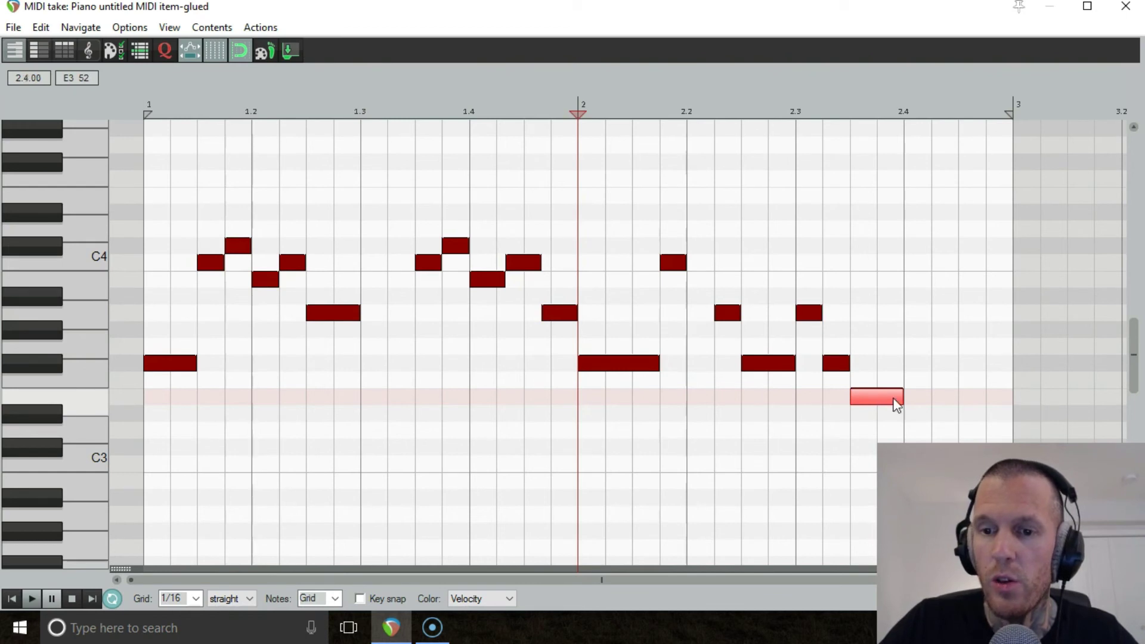
left_click(945, 365)
left_click(970, 313)
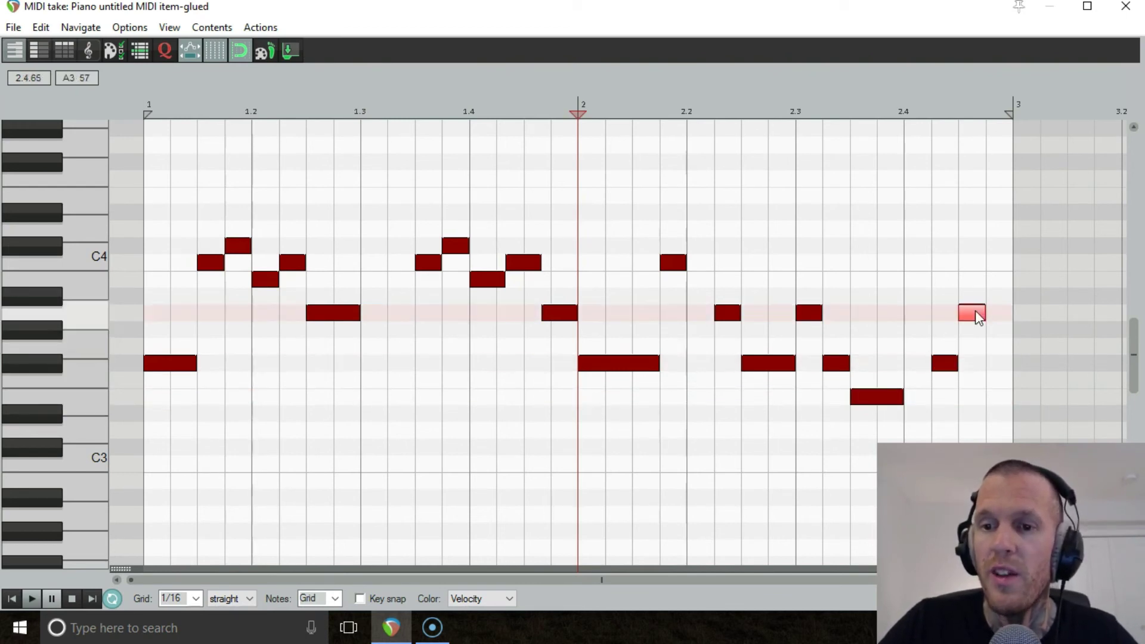
left_click(997, 263)
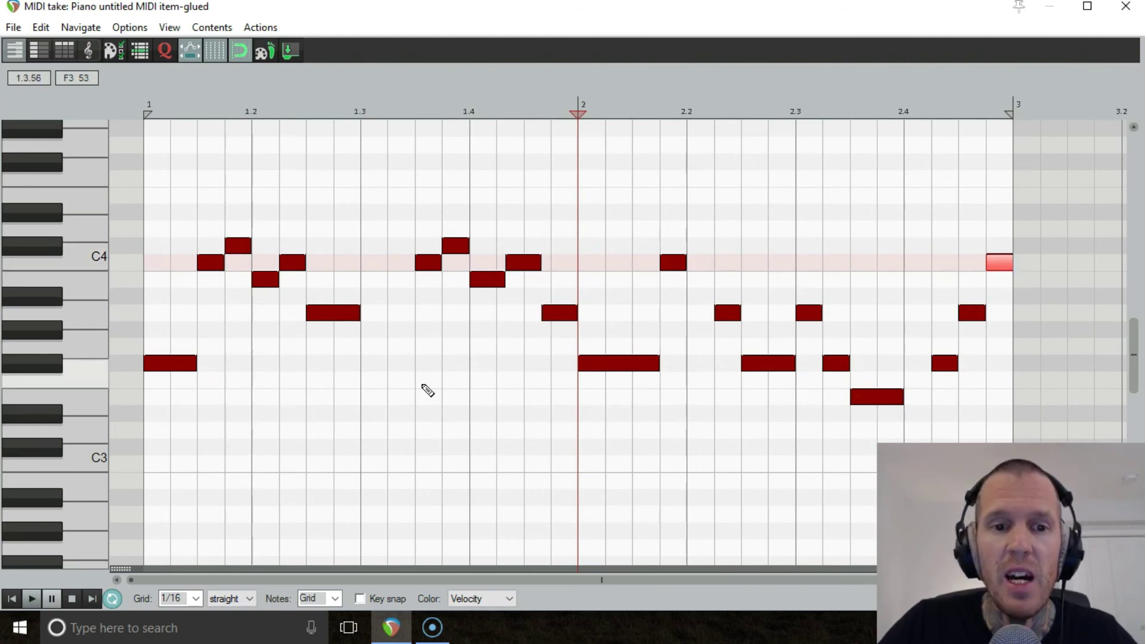
Add a sixteenth-note A3 pickup at 1.3.25 before the second run, and play the riff from bar 1
left_click(401, 313)
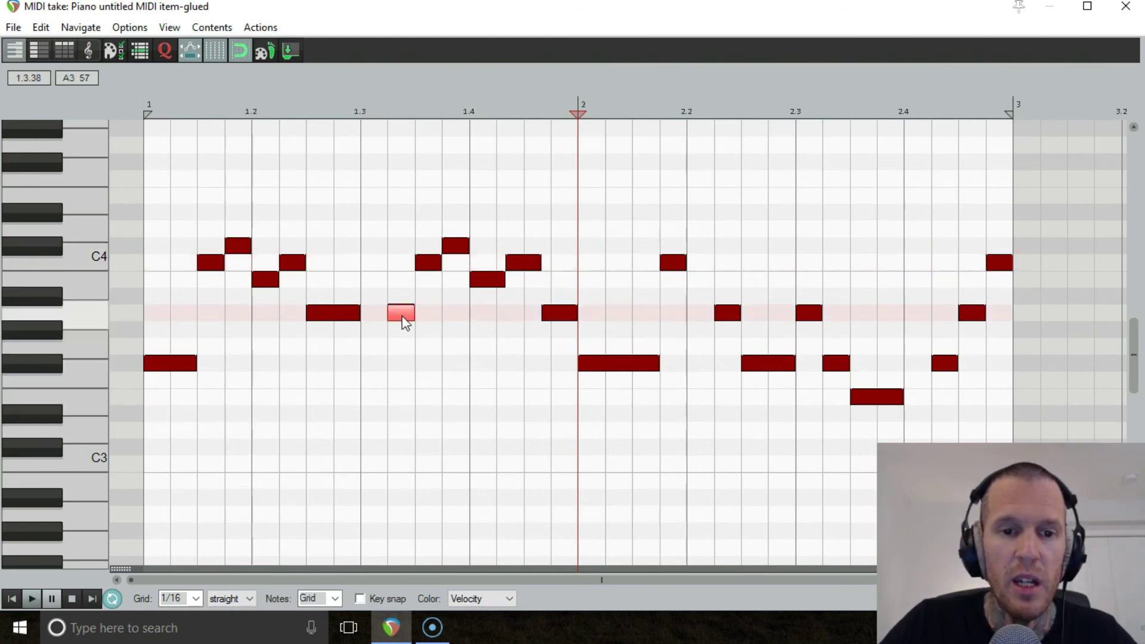
left_click_drag(200, 224, 317, 308)
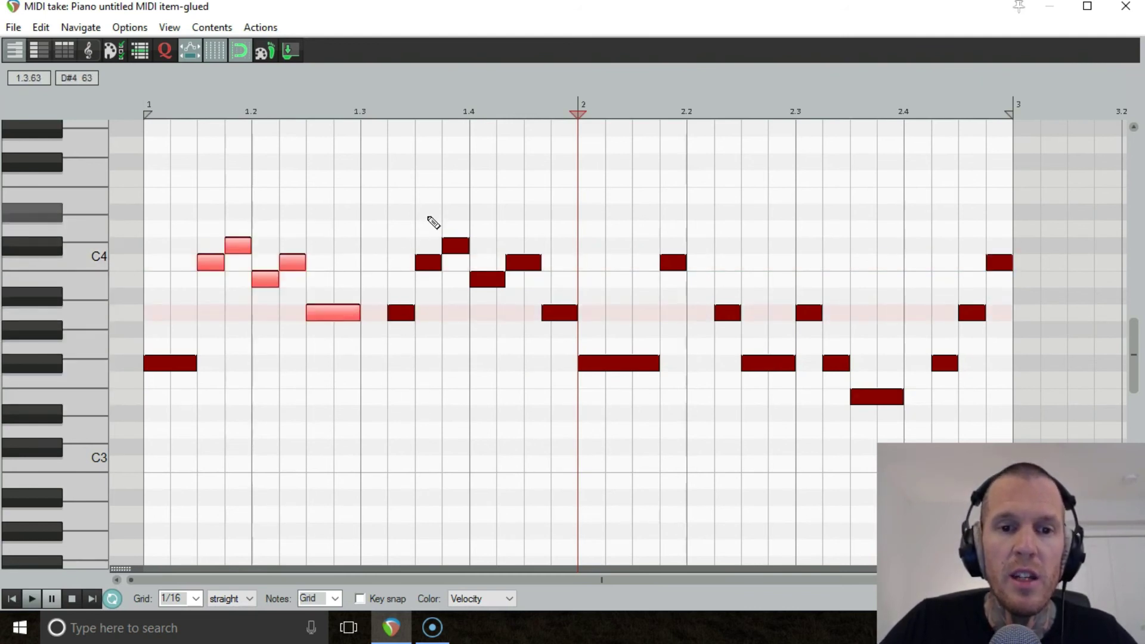
left_click_drag(433, 223, 555, 338)
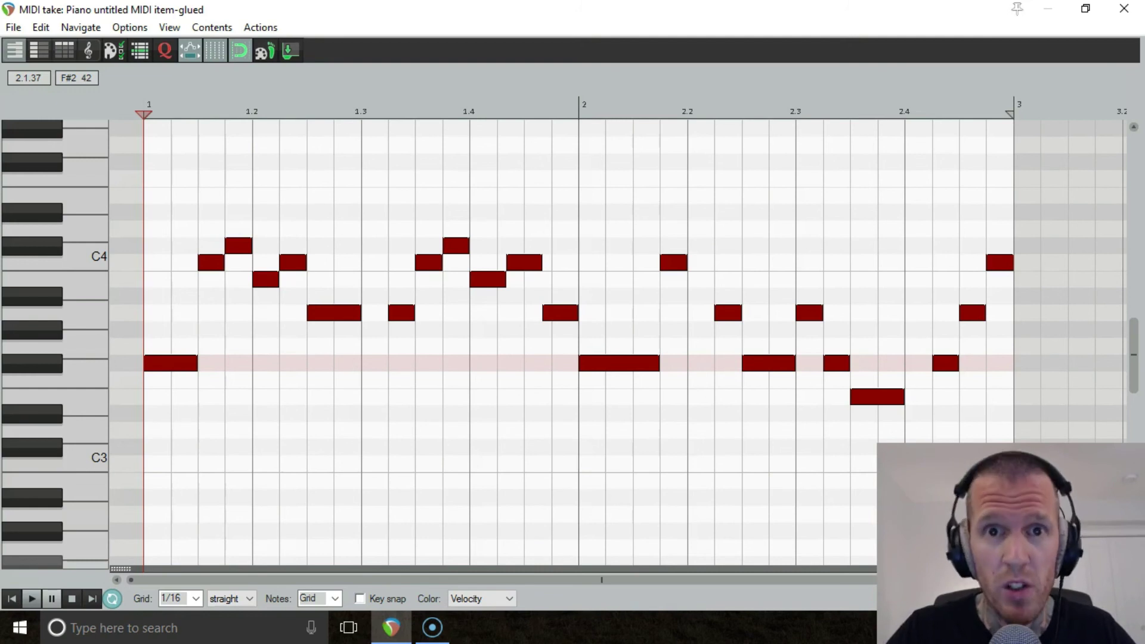
key("space")
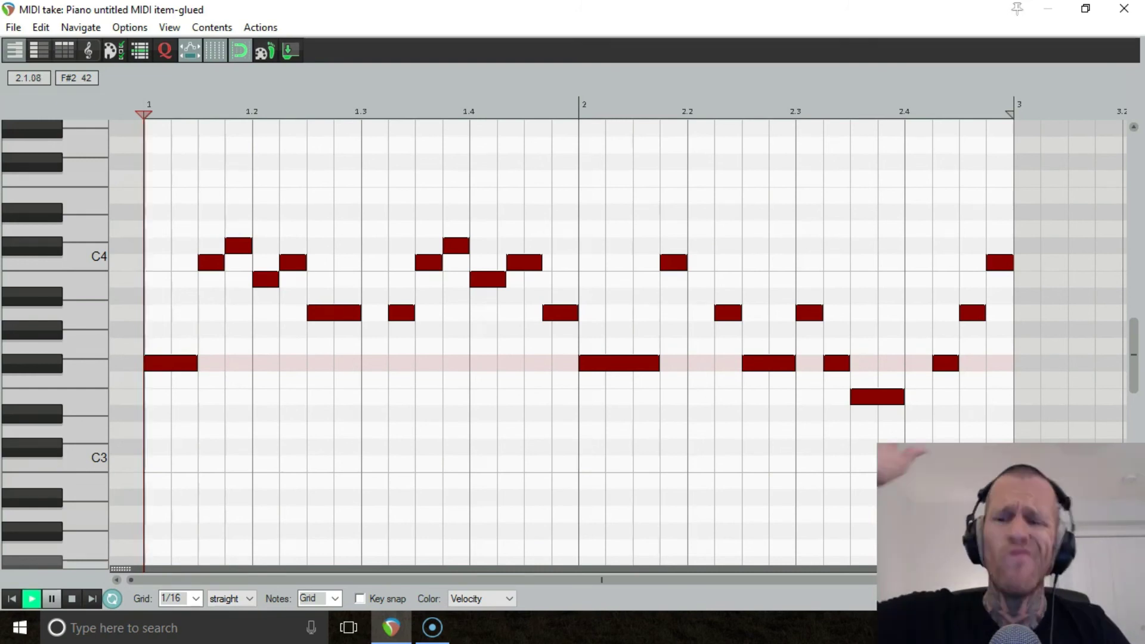